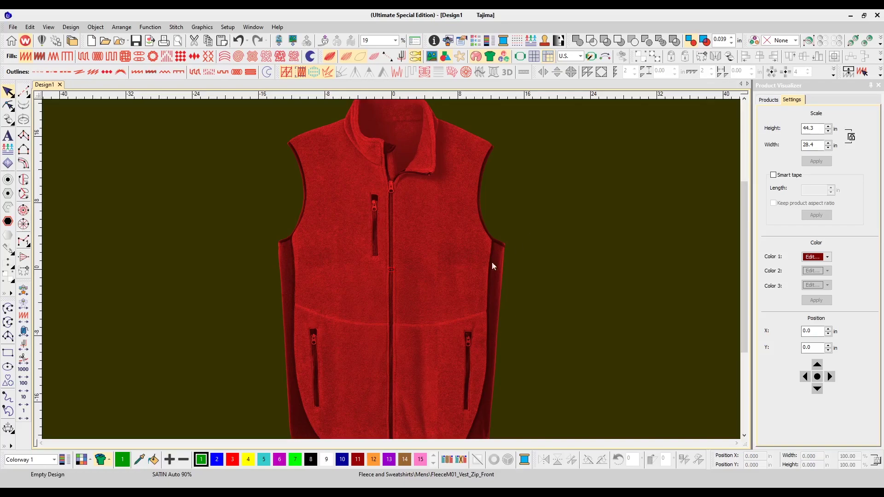
pyautogui.press('Num_Lock')
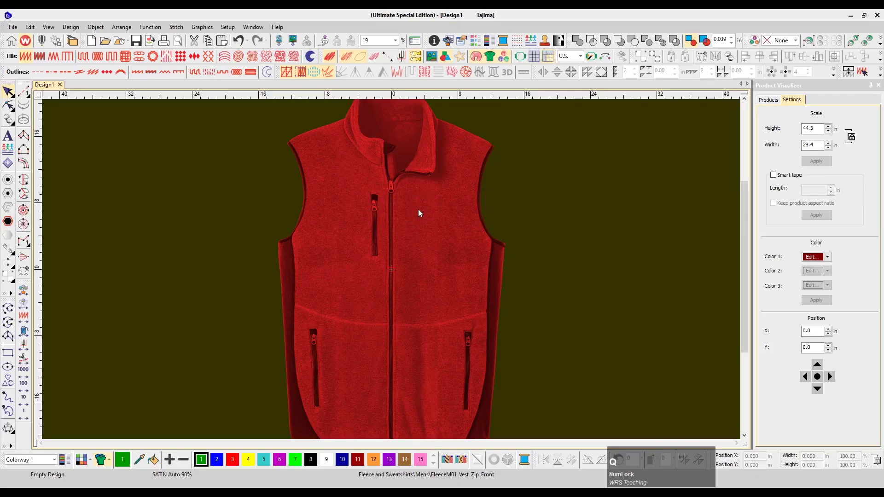
pyautogui.press('Num_Lock')
pyautogui.press('Num_Lock')
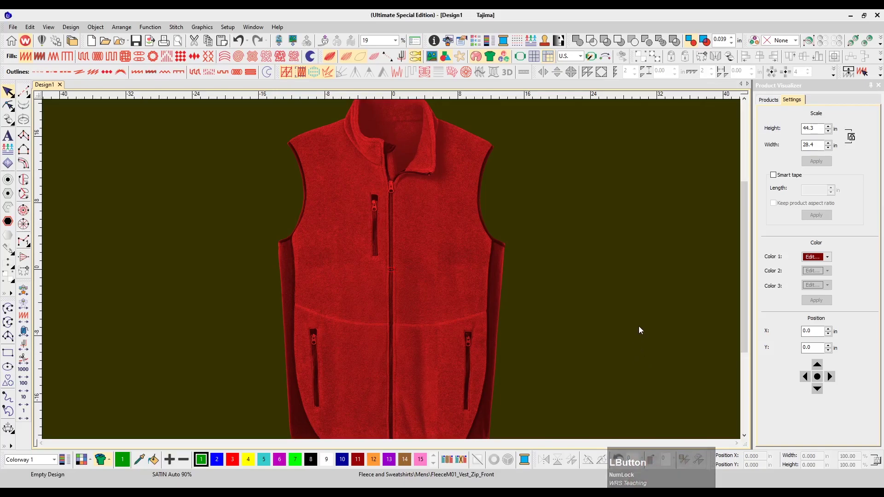
# Step: Replace the vest with the WRS Temp (fornt) template from the WRS product type
pyautogui.click(768, 100)
pyautogui.press('Num_Lock')
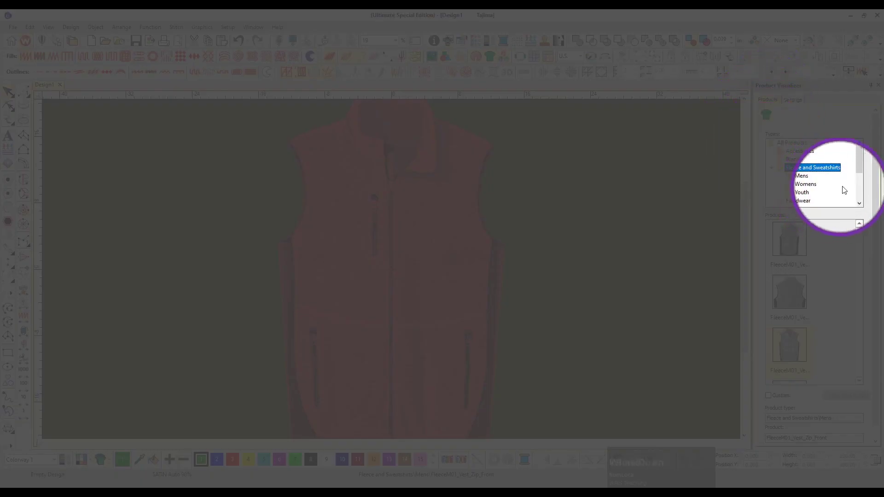
pyautogui.moveTo(859, 164); pyautogui.dragTo(859, 183)
pyautogui.click(796, 193)
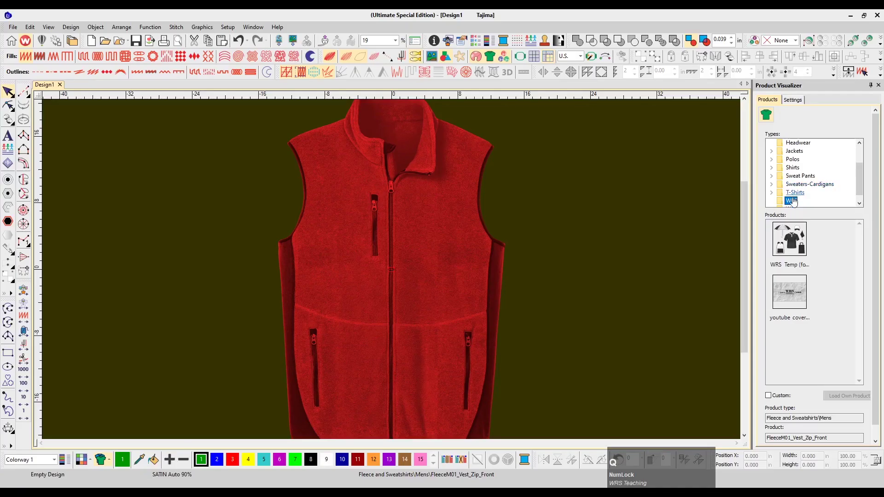
pyautogui.click(787, 251)
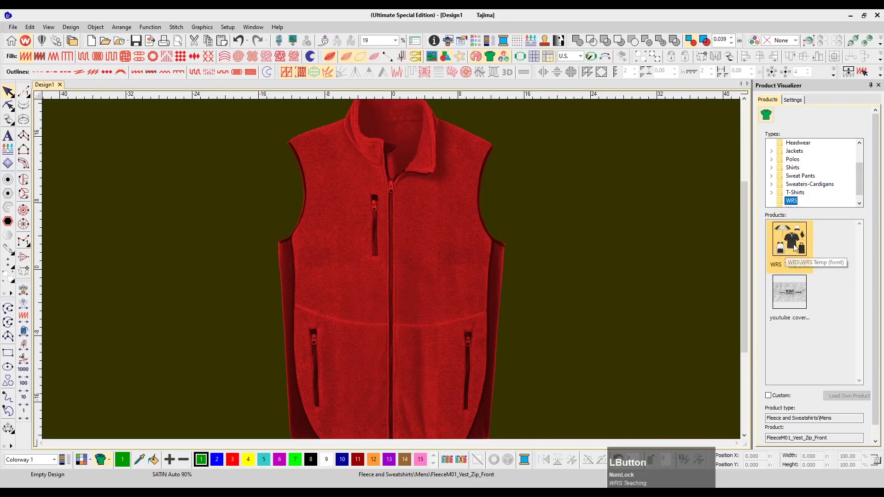
pyautogui.press('z')
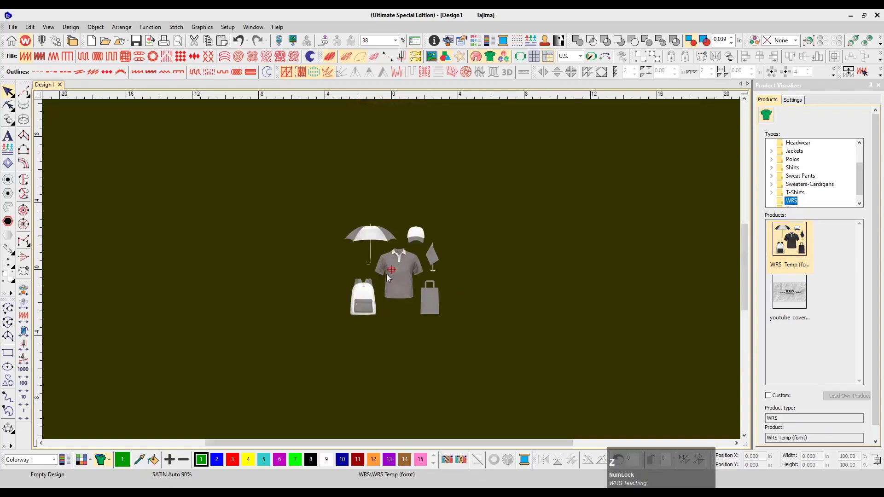
pyautogui.press('z')
pyautogui.press('z')
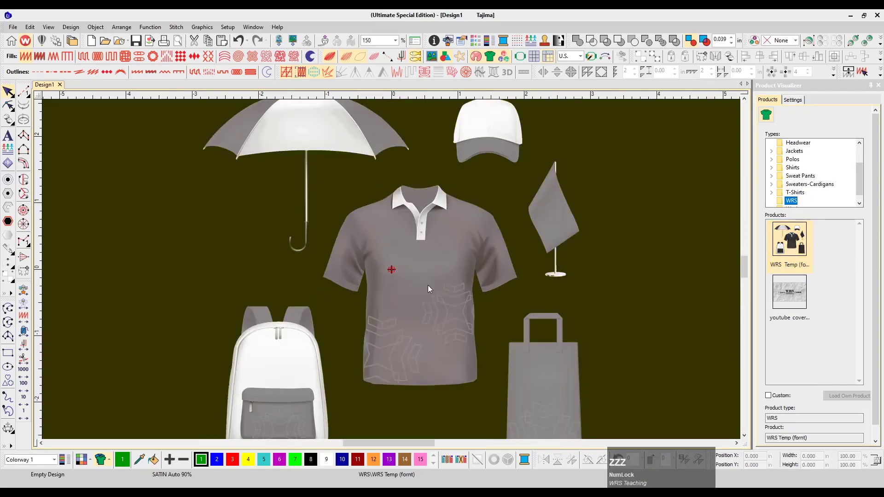
pyautogui.hotkey('shift', 'z')
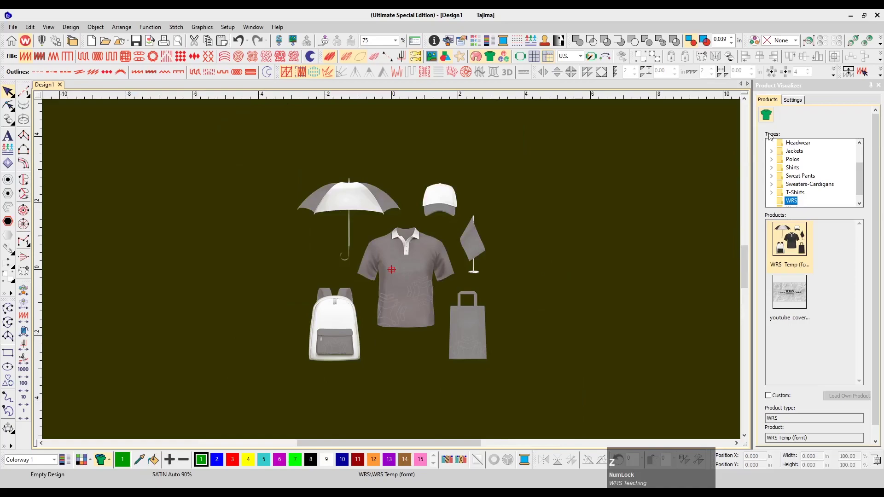
# Step: Scale the product template to a height and width of 20 in and apply the new size
pyautogui.click(791, 100)
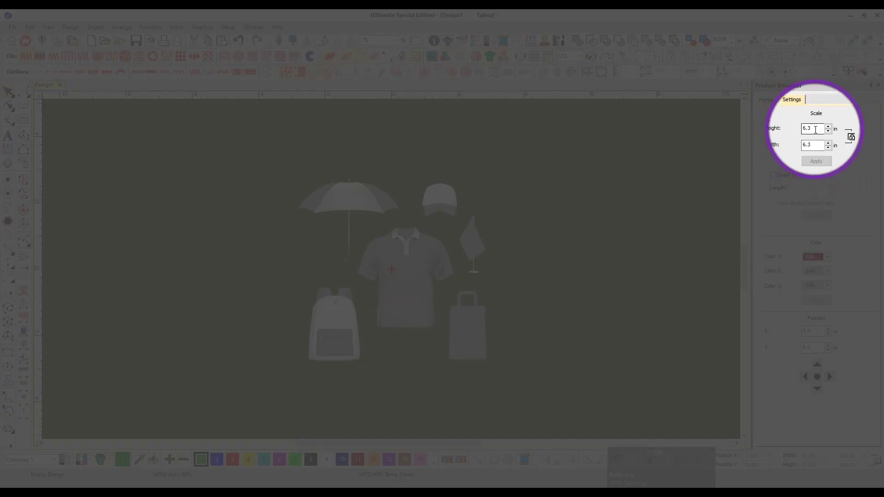
pyautogui.doubleClick(813, 129)
pyautogui.write('20')
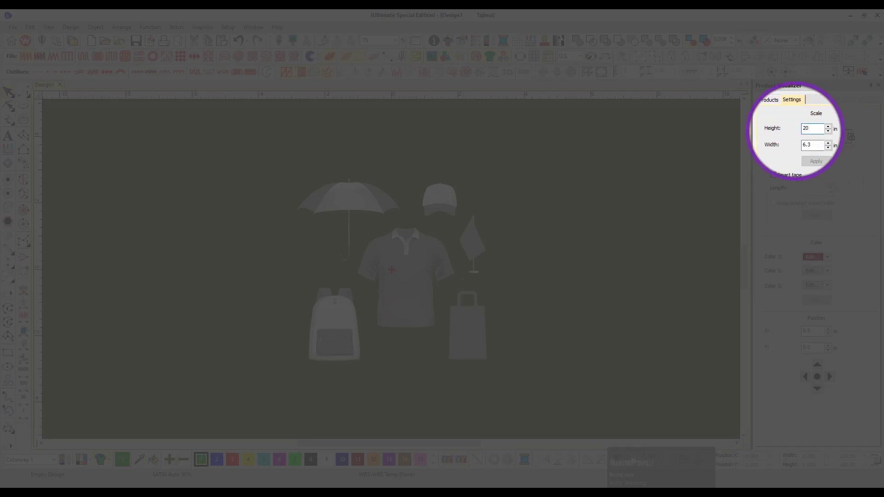
pyautogui.press('Tab')
pyautogui.write('20')
pyautogui.press('Tab')
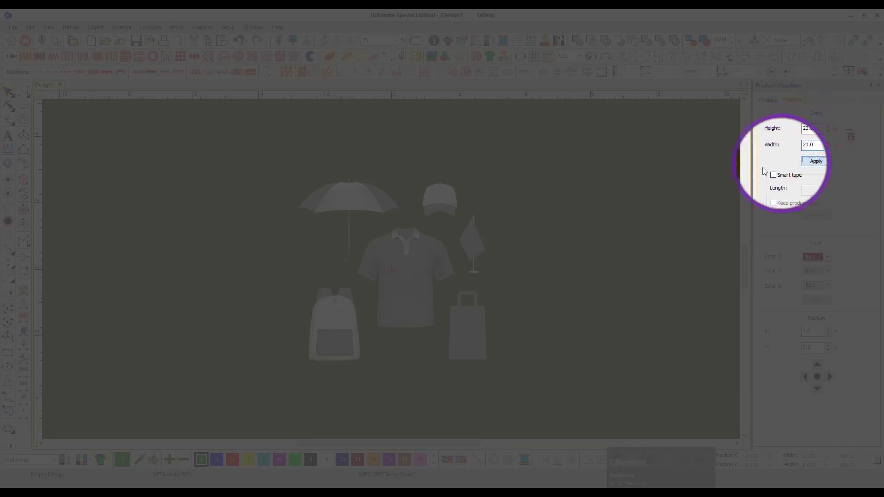
pyautogui.press('Return')
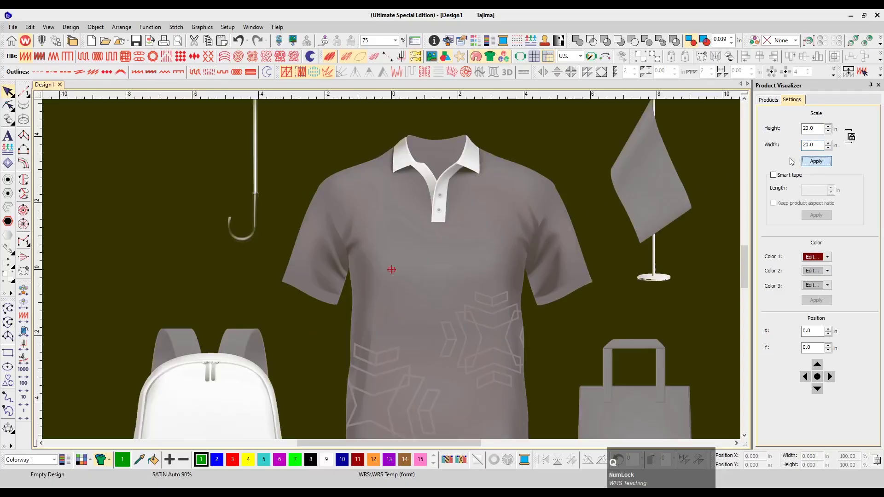
pyautogui.scroll(-5, 519, 247)
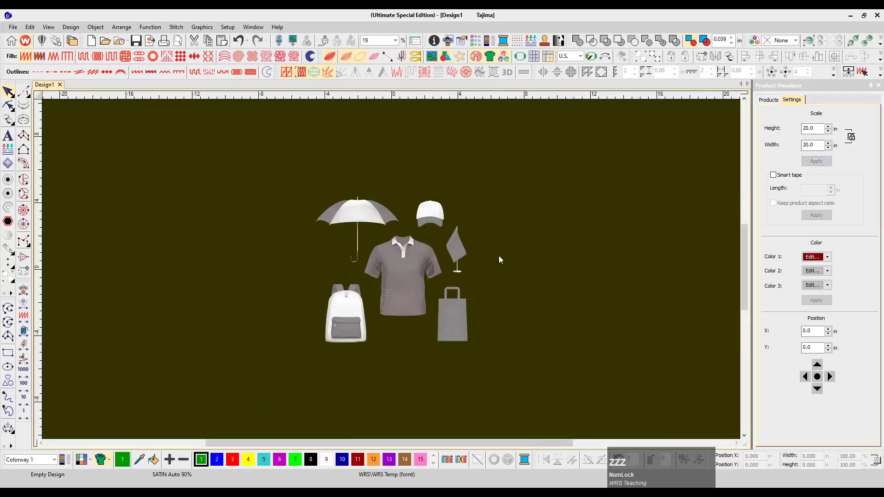
pyautogui.scroll(2, 499, 259)
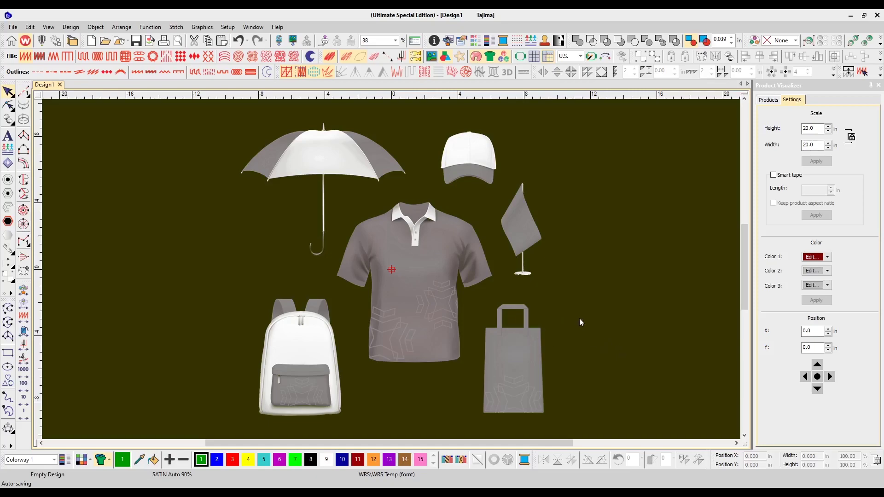
# Step: Set the product's Color 1 to black and apply it
pyautogui.press('Num_Lock')
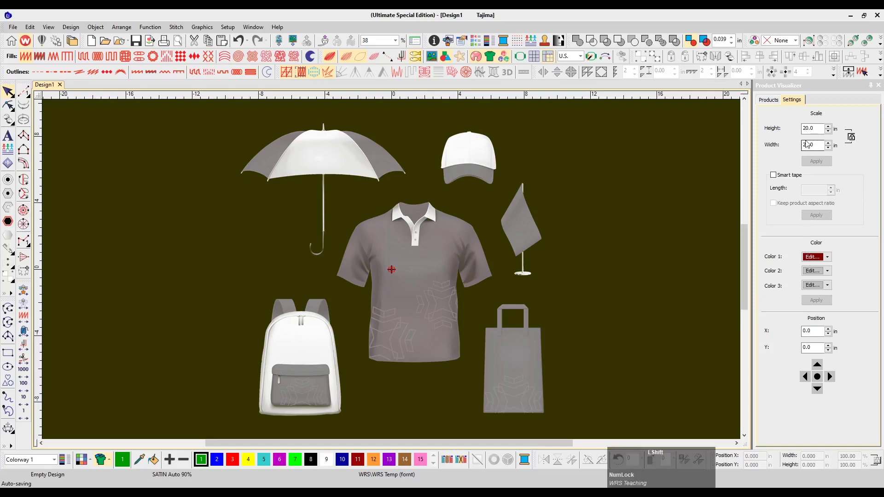
pyautogui.click(767, 99)
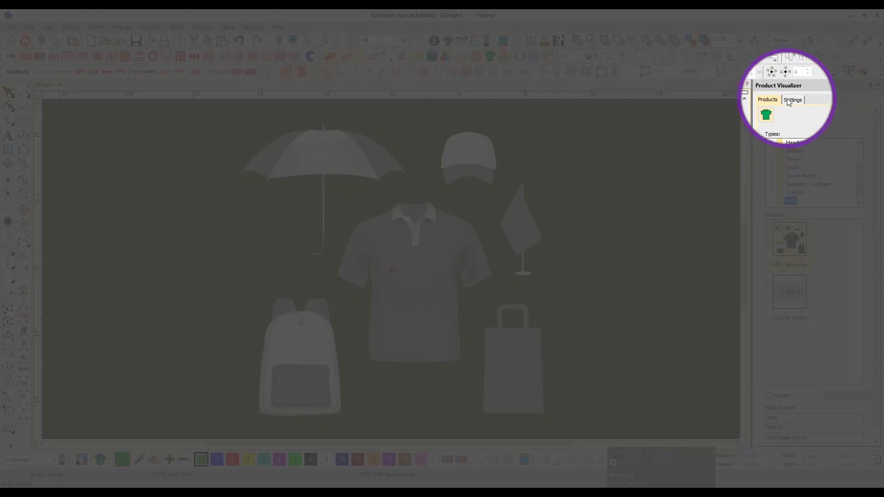
pyautogui.click(788, 102)
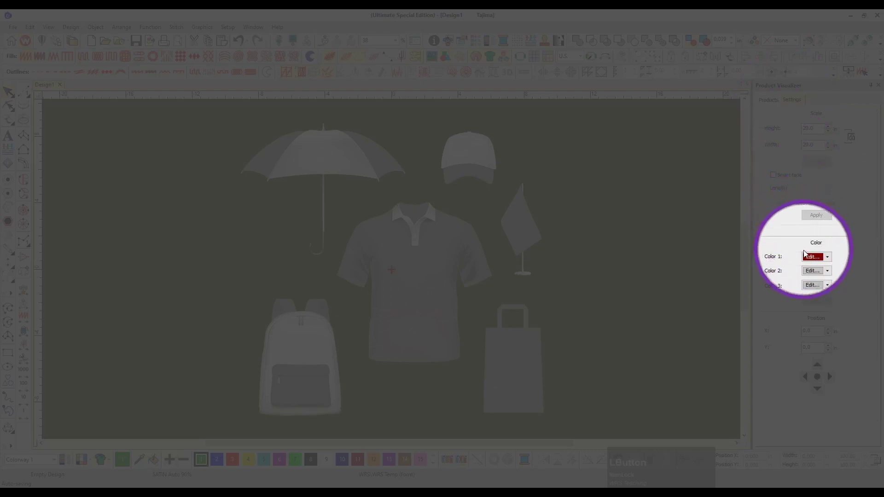
pyautogui.press('shift')
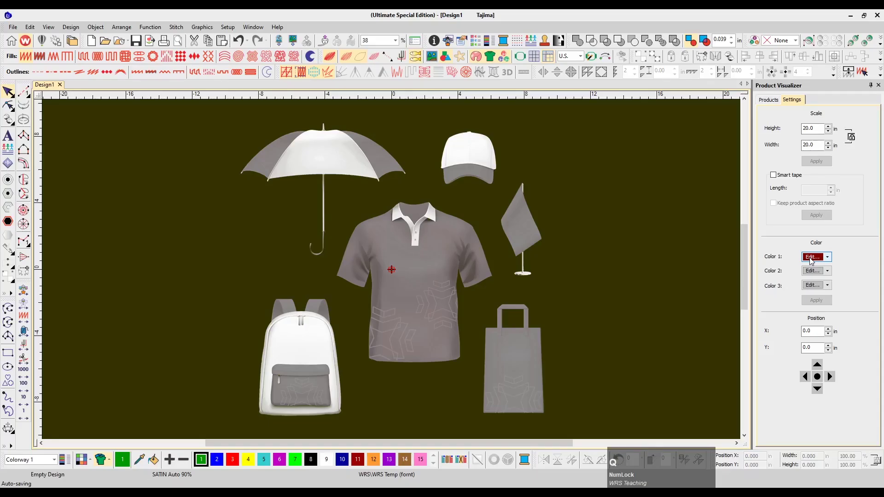
pyautogui.click(813, 259)
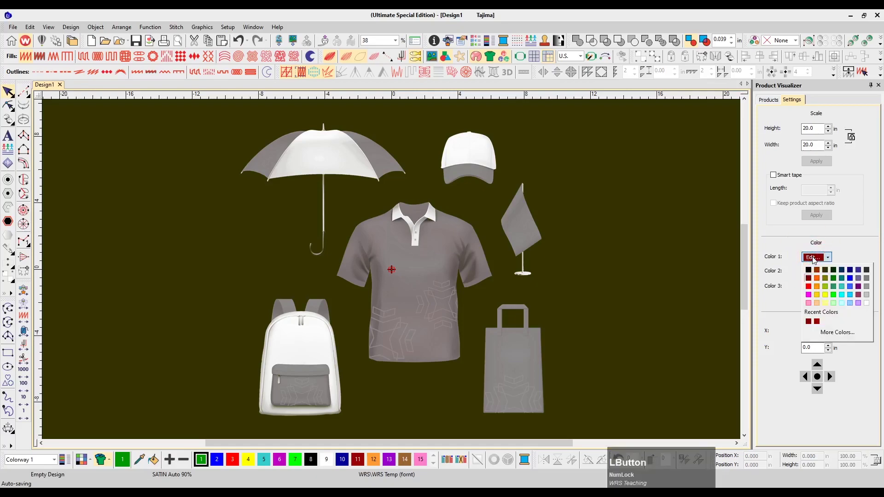
pyautogui.click(809, 270)
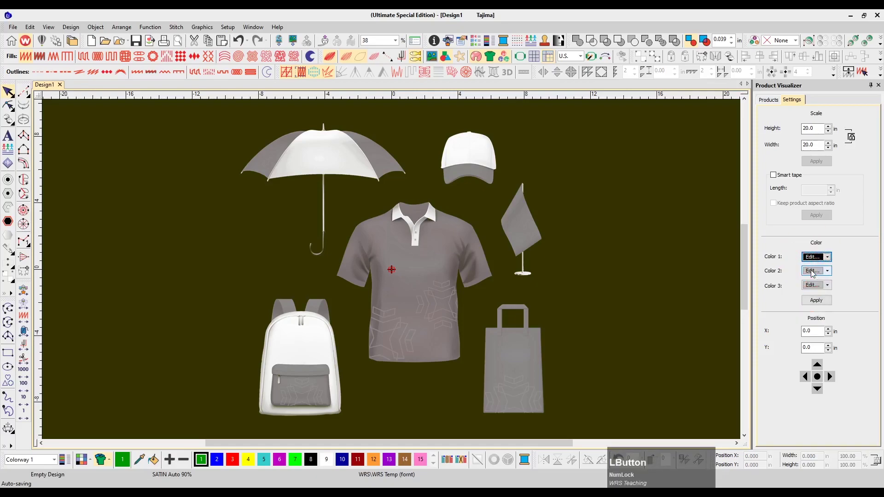
pyautogui.click(817, 301)
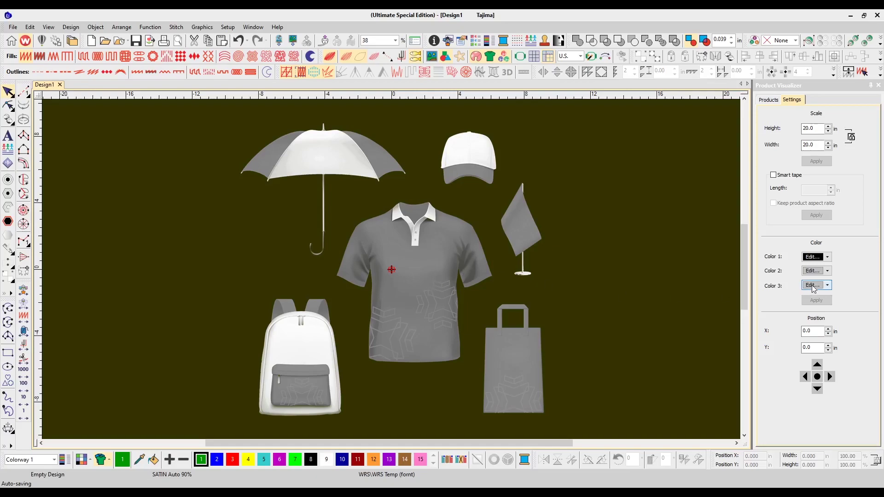
# Step: Set the product's Color 3 to red and apply it to the template
pyautogui.click(828, 271)
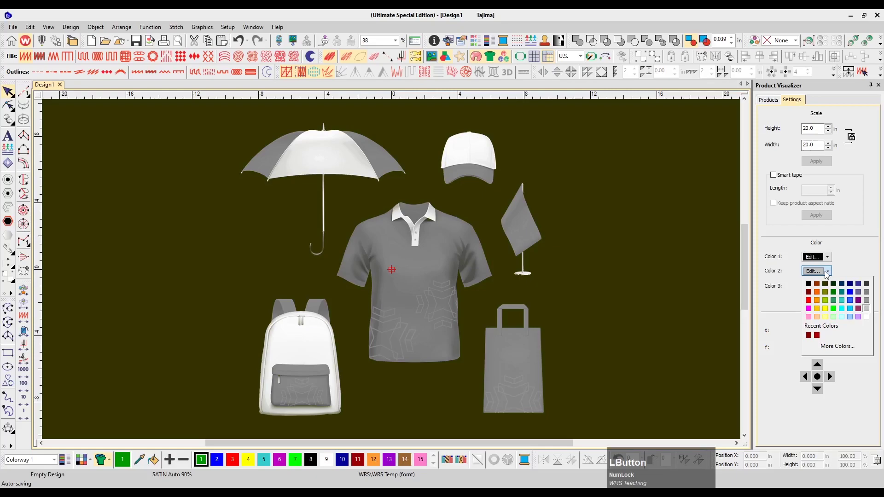
pyautogui.click(867, 313)
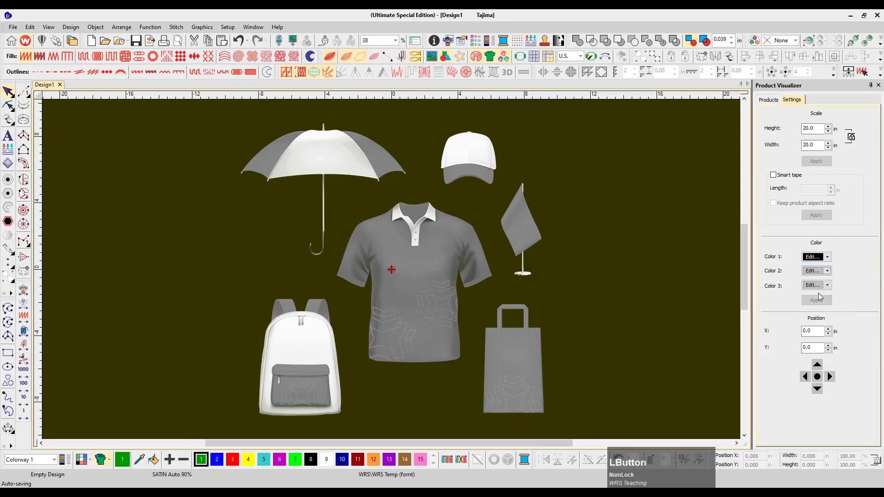
pyautogui.click(827, 286)
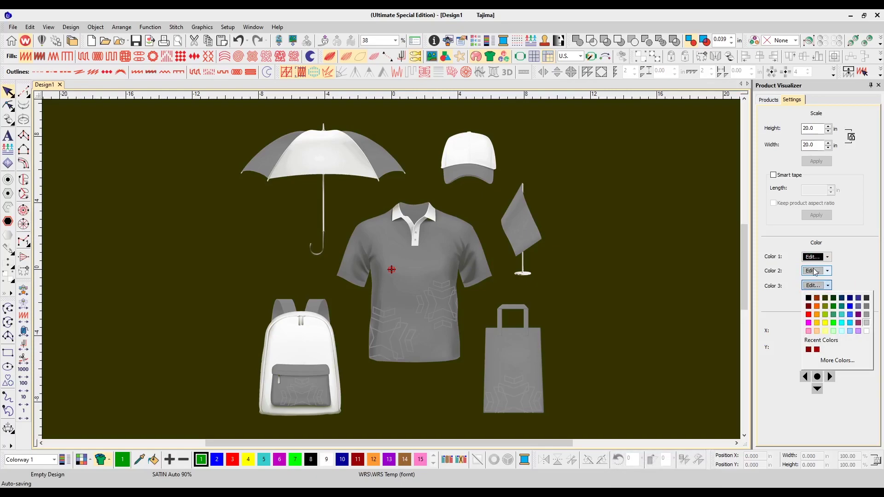
pyautogui.click(809, 315)
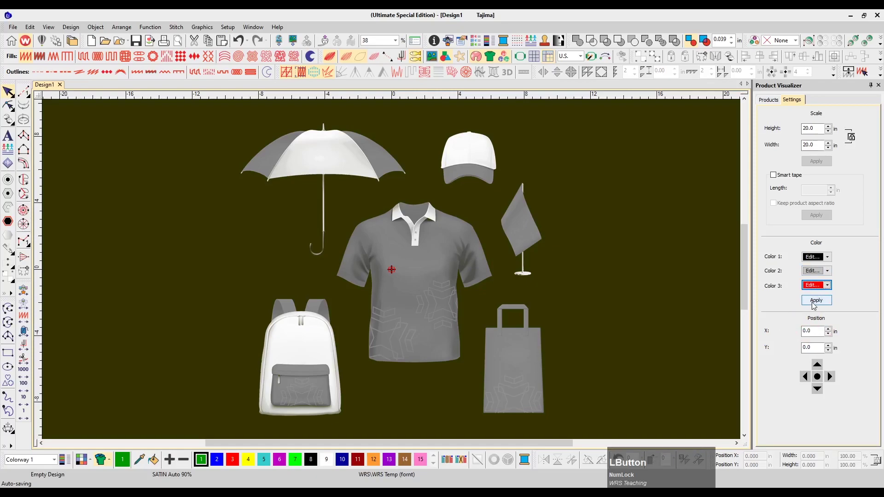
pyautogui.click(813, 302)
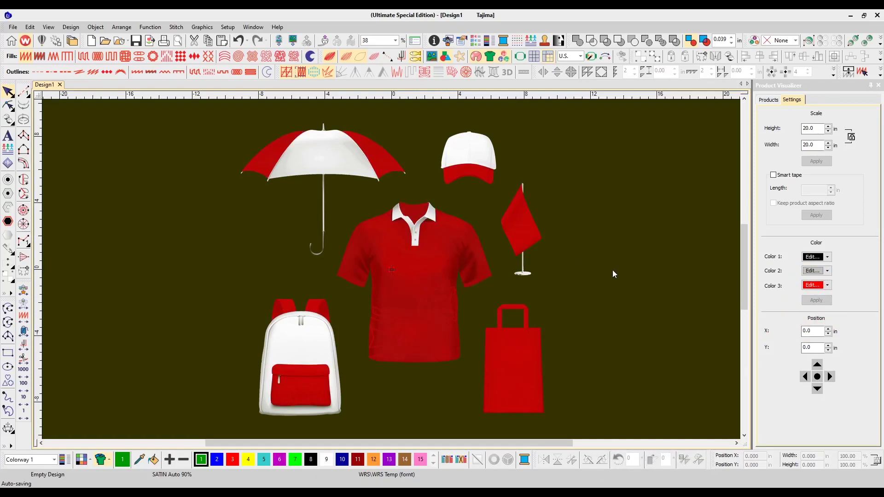
pyautogui.press('z')
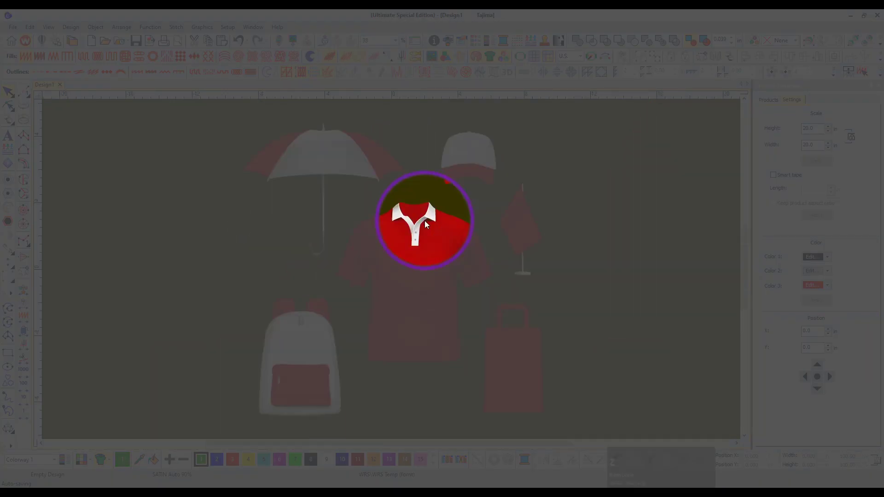
pyautogui.scroll(-2, 403, 167)
pyautogui.press('shift')
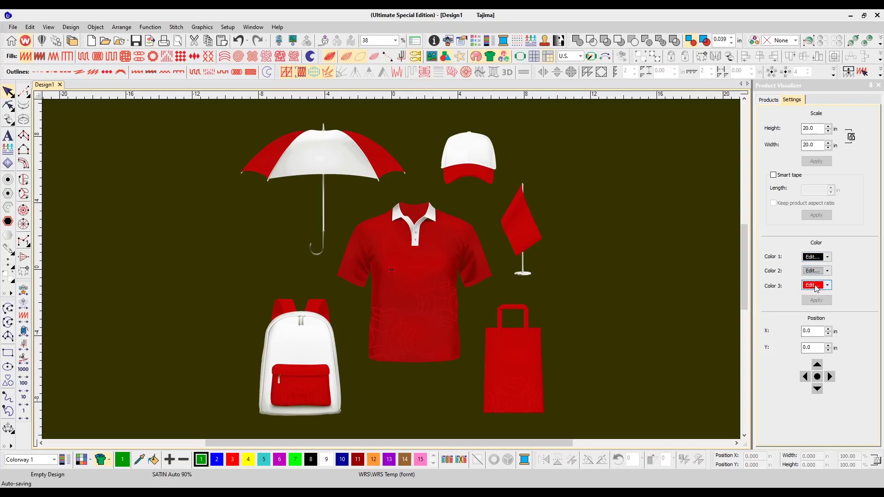
pyautogui.press('shift')
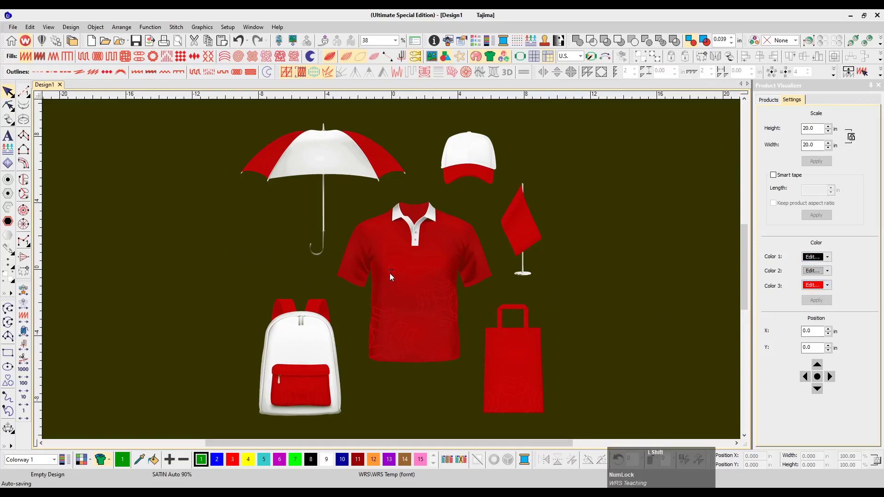
pyautogui.hotkey('shift', 'q')
pyautogui.hotkey('shift', 'q')
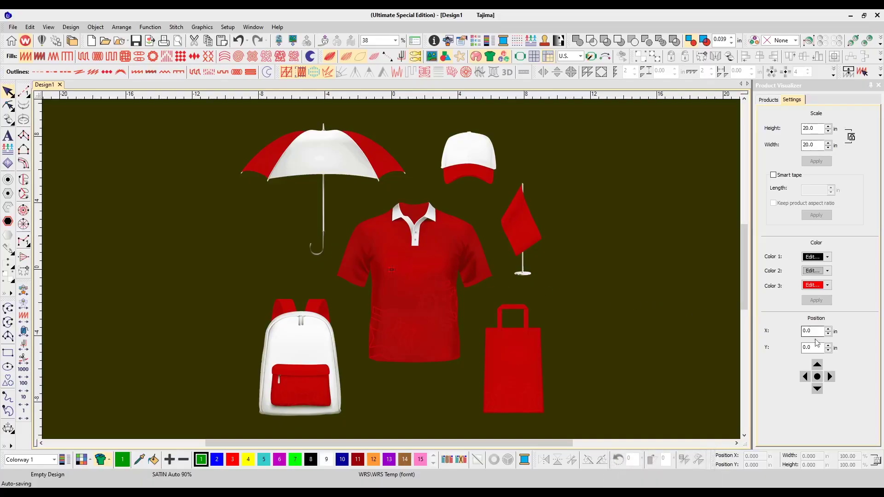
# Step: Nudge the product template to the right until its X position is 10.6 in
pyautogui.click(830, 376)
pyautogui.click(830, 377)
pyautogui.click(830, 376)
pyautogui.click(830, 376)
pyautogui.click(830, 377)
pyautogui.click(831, 377)
pyautogui.click(830, 377)
pyautogui.click(830, 376)
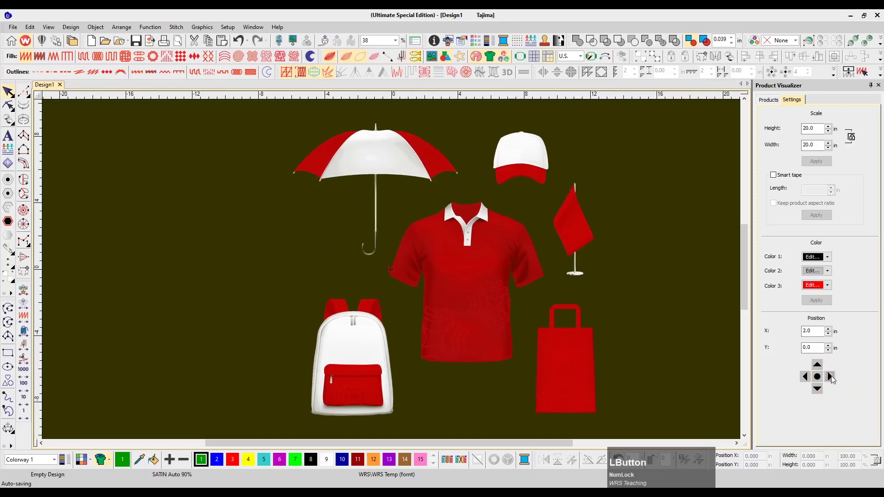
pyautogui.click(830, 377)
pyautogui.moveTo(830, 376); pyautogui.dragTo(830, 376)
pyautogui.scroll(-3, 605, 333)
pyautogui.scroll(3, 604, 330)
pyautogui.hscroll(3, 604, 330)
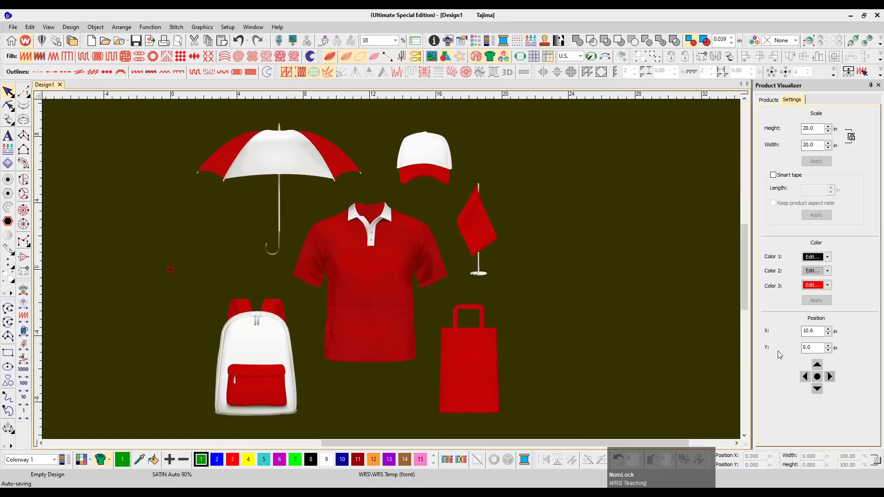
# Step: Set the product template's X position to 20 in
pyautogui.moveTo(818, 334); pyautogui.dragTo(772, 331)
pyautogui.write('20')
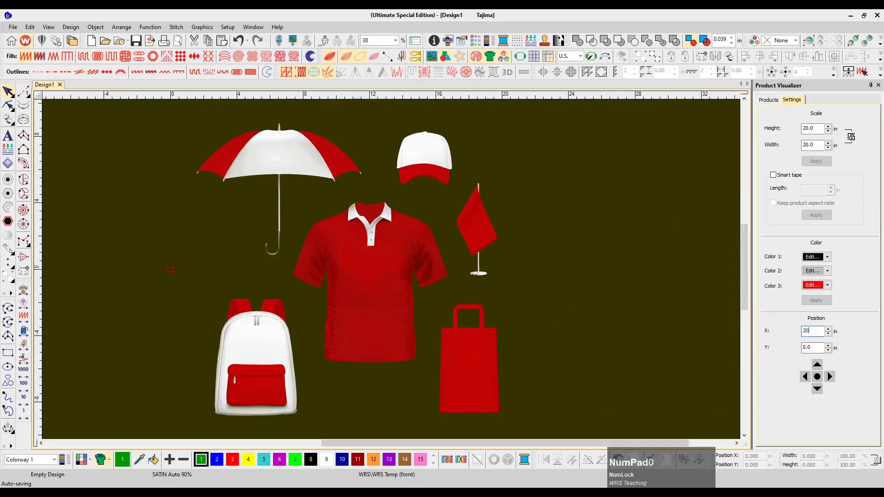
pyautogui.press('KP_Enter')
pyautogui.hscroll(4, 560, 272)
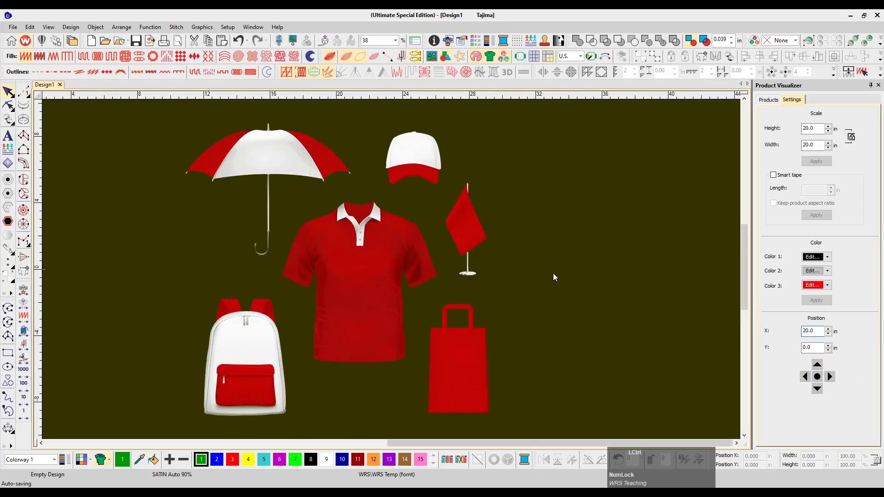
# Step: Set the product template's X position to 30 in
pyautogui.moveTo(831, 335); pyautogui.dragTo(736, 328)
pyautogui.write('30')
pyautogui.press('KP_Enter')
pyautogui.hscroll(2, 576, 283)
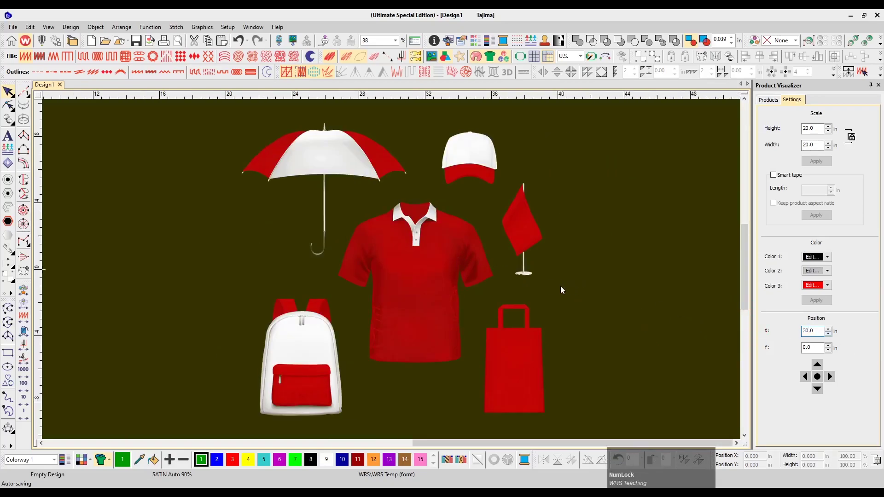
pyautogui.write('zz')
pyautogui.scroll(1, 352, 212)
pyautogui.scroll(-1, 357, 226)
pyautogui.write('z')
pyautogui.scroll(-1, 362, 256)
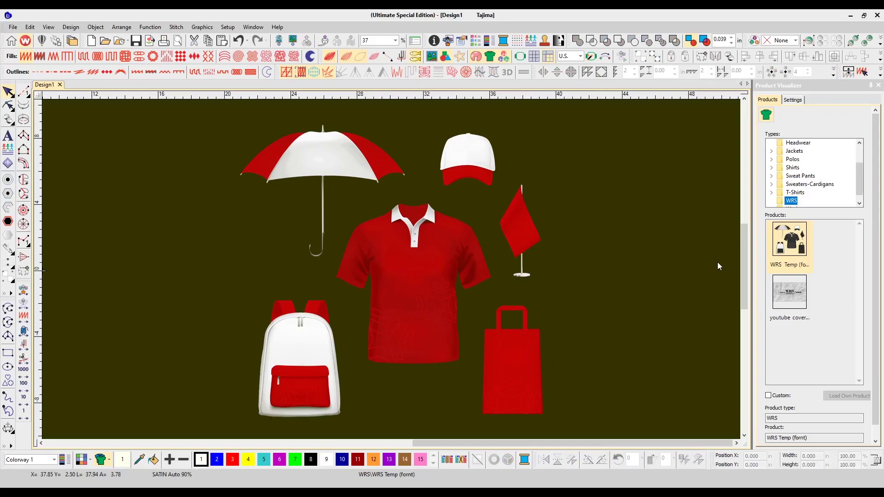
# Step: Import the WRS Teaching logo graphic and shift it left to an X position of about -1.4 in
pyautogui.click(202, 26)
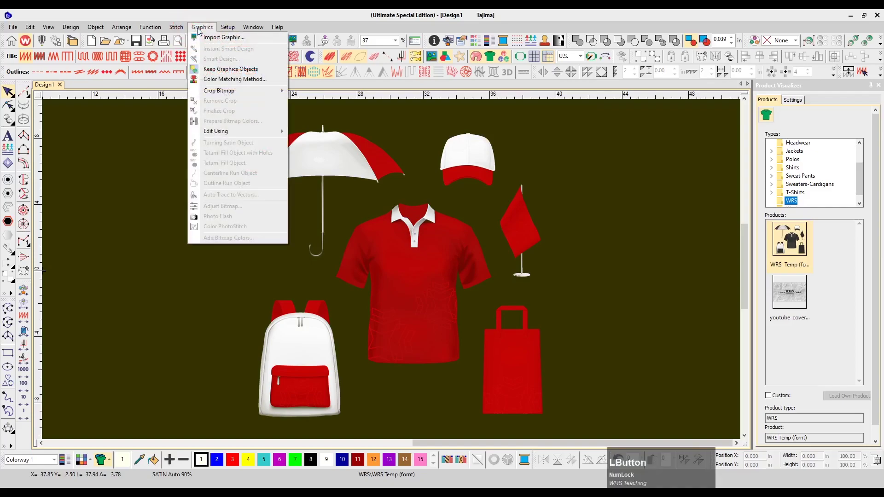
pyautogui.click(207, 38)
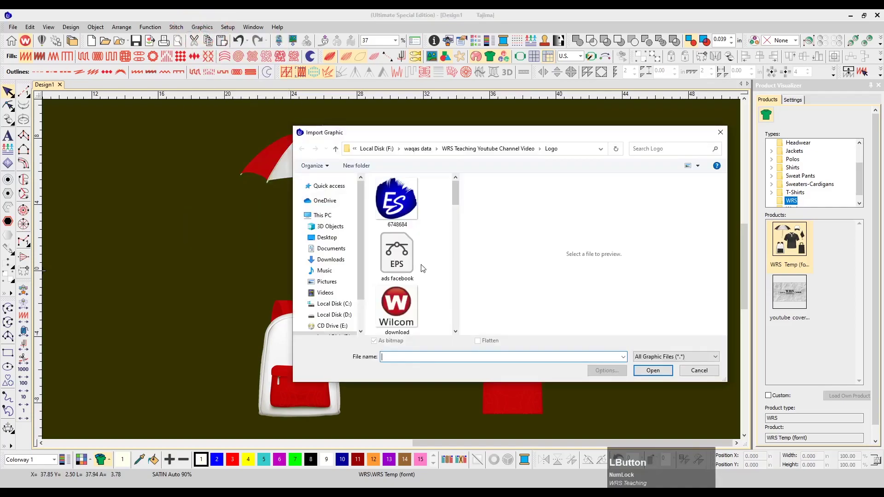
pyautogui.click(330, 329)
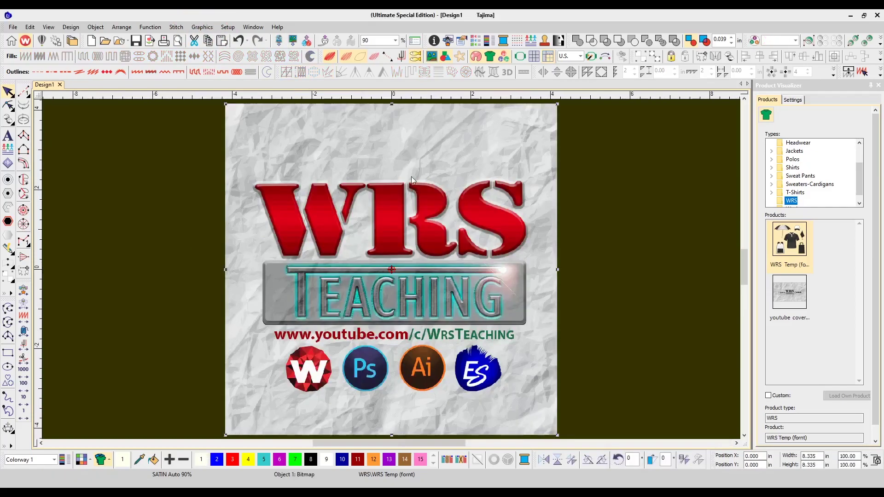
pyautogui.moveTo(410, 177); pyautogui.dragTo(357, 171)
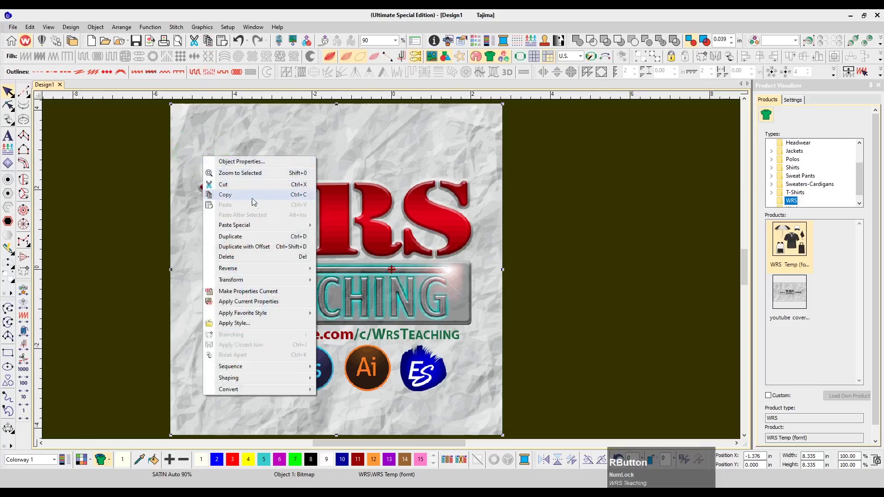
pyautogui.click(250, 136)
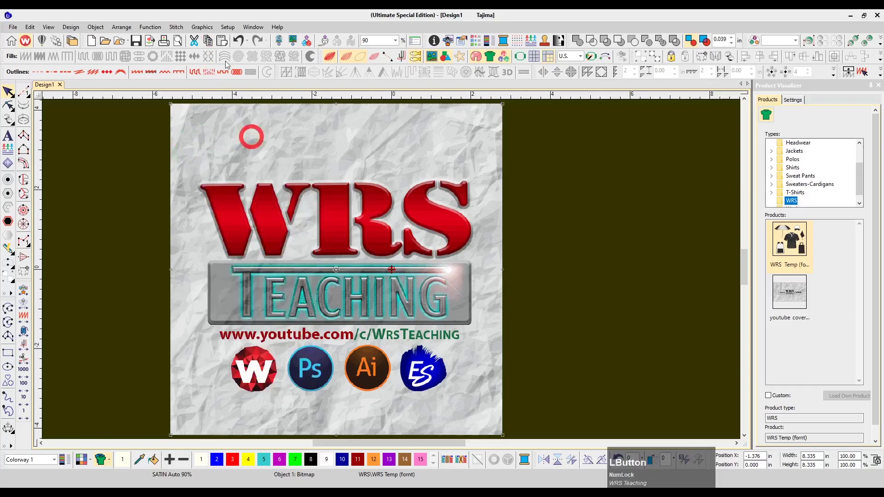
# Step: Crop the logo bitmap with a rectangle that trims the empty paper strips above and below the artwork
pyautogui.click(198, 29)
pyautogui.click(222, 90)
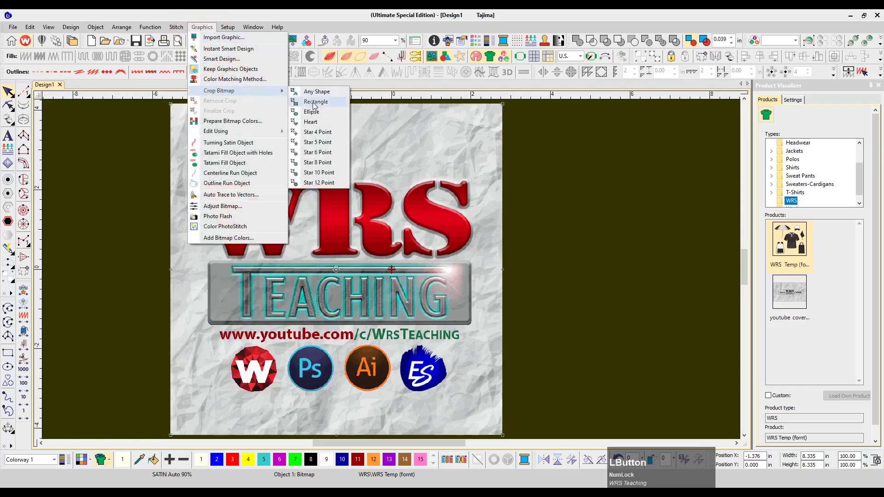
pyautogui.click(315, 102)
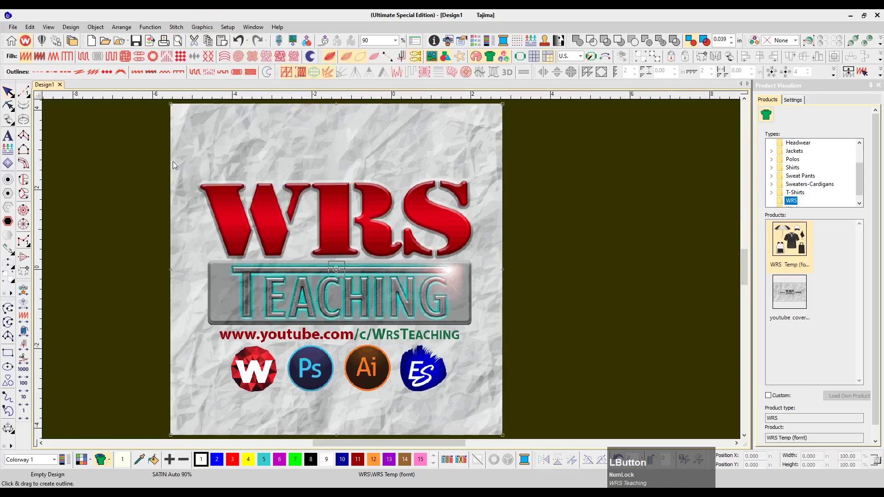
pyautogui.moveTo(166, 163); pyautogui.dragTo(513, 405)
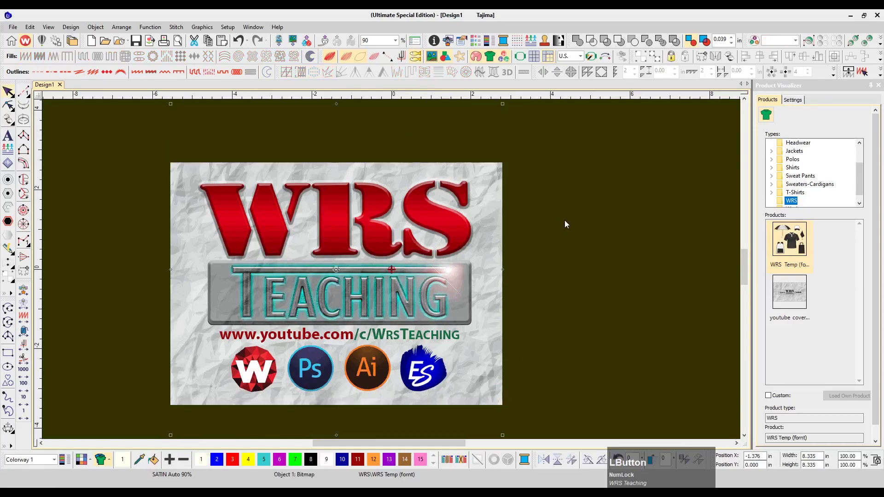
# Step: Move the cropped logo onto the polo shirt's chest and scale it down to about 2.65 in
pyautogui.scroll(-1, 408, 236)
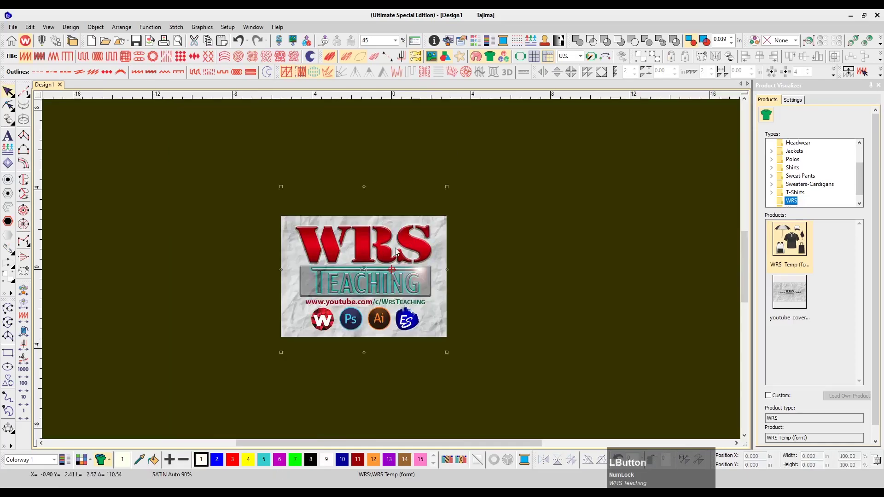
pyautogui.moveTo(384, 252); pyautogui.dragTo(513, 242)
pyautogui.scroll(-1, 514, 241)
pyautogui.moveTo(454, 262); pyautogui.dragTo(507, 262)
pyautogui.scroll(-1, 556, 260)
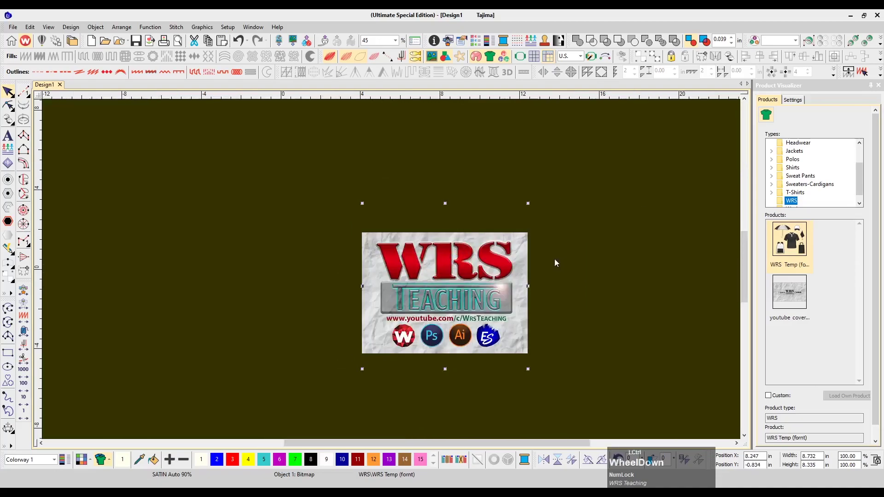
pyautogui.scroll(-3, 556, 263)
pyautogui.moveTo(235, 256); pyautogui.dragTo(408, 256)
pyautogui.moveTo(382, 202); pyautogui.dragTo(548, 252)
pyautogui.scroll(-2, 537, 254)
pyautogui.scroll(2, 460, 209)
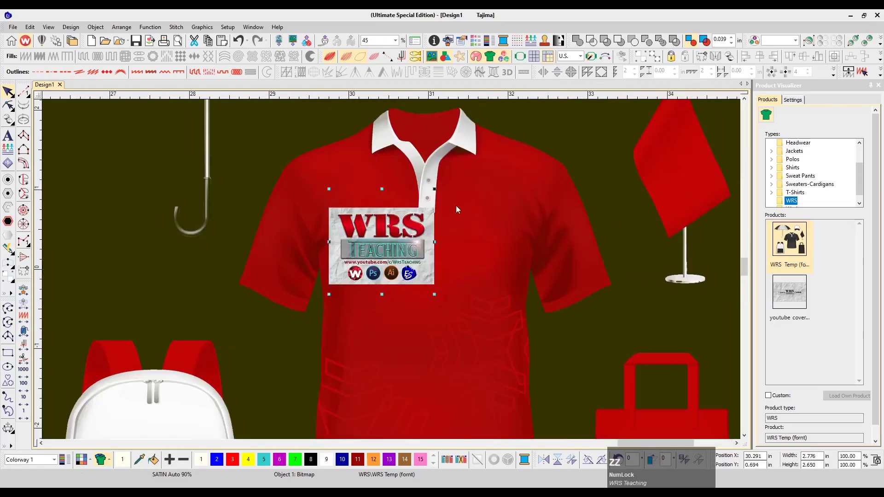
# Step: Shrink the logo to about 1.42 in and place it on the polo's chest to the right of the button placket
pyautogui.scroll(2, 460, 208)
pyautogui.scroll(2, 442, 210)
pyautogui.moveTo(339, 257); pyautogui.dragTo(510, 229)
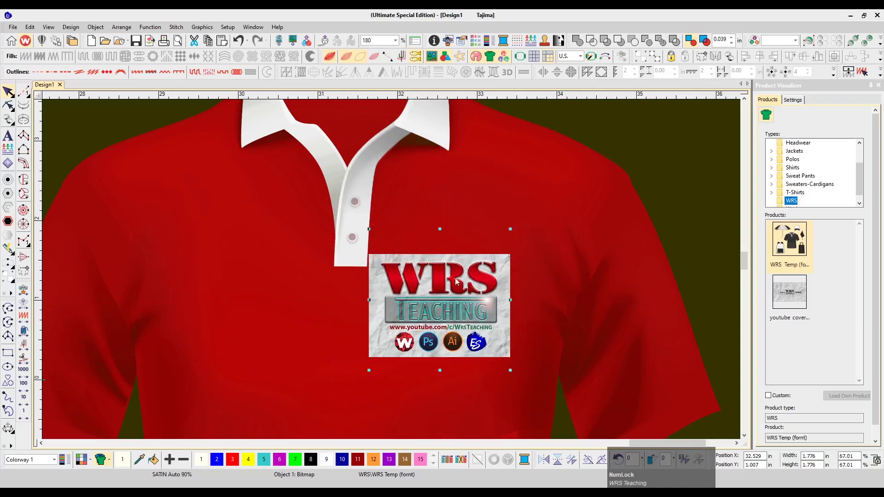
pyautogui.moveTo(458, 279); pyautogui.dragTo(485, 236)
pyautogui.moveTo(543, 187); pyautogui.dragTo(527, 198)
pyautogui.moveTo(492, 256); pyautogui.dragTo(483, 244)
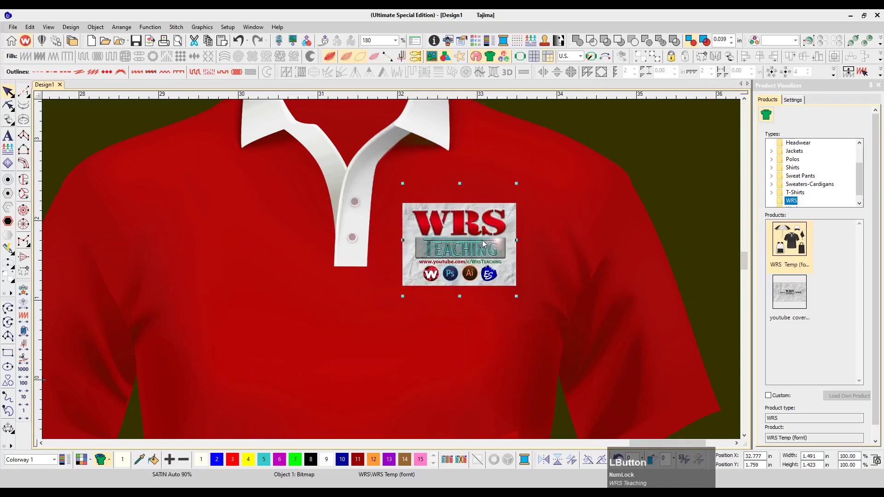
# Step: Place a copy of the shirt logo on the backpack's white front, above the red pocket
pyautogui.press('z')
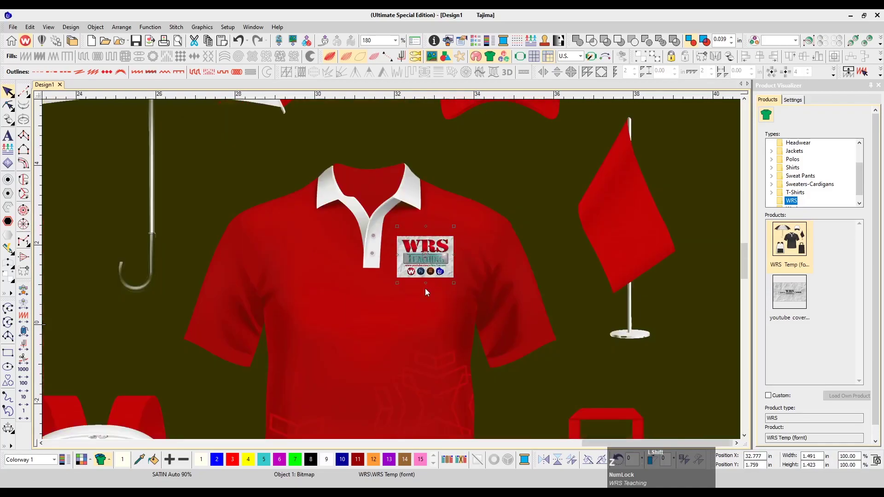
pyautogui.scroll(-2, 426, 285)
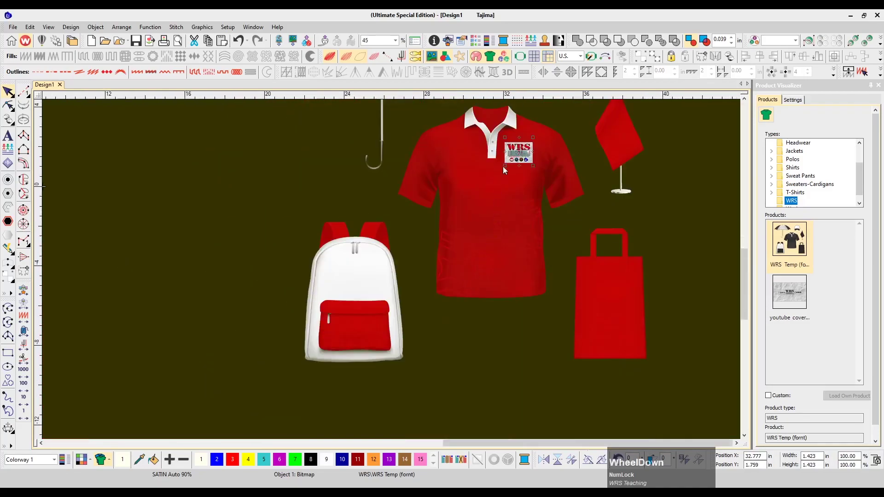
pyautogui.rightClick(501, 168)
pyautogui.moveTo(358, 275)
pyautogui.mouseDown()
pyautogui.moveTo(459, 310)
pyautogui.moveTo(415, 271)
pyautogui.moveTo(354, 277)
pyautogui.mouseUp()
pyautogui.click(433, 305)
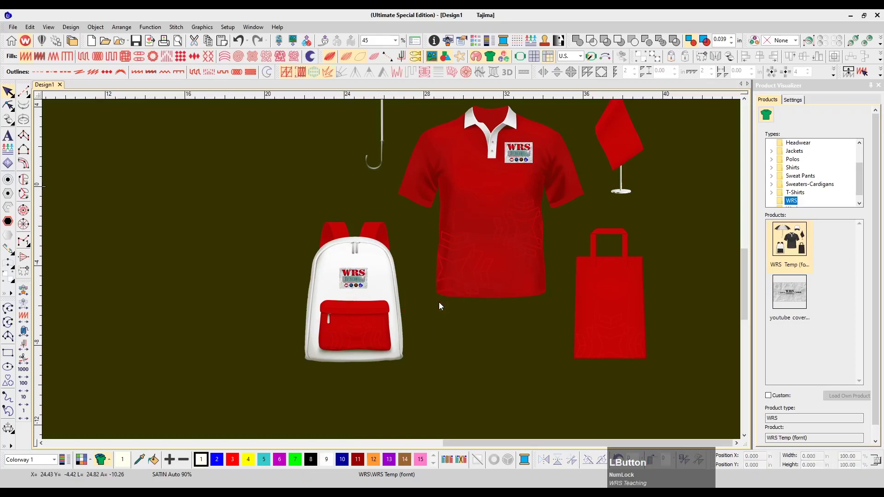
# Step: Place a copy of the backpack logo on the upper middle of the red shopping bag
pyautogui.keyDown('ctrl'); pyautogui.scroll(-4, 441, 301); pyautogui.keyUp('ctrl')
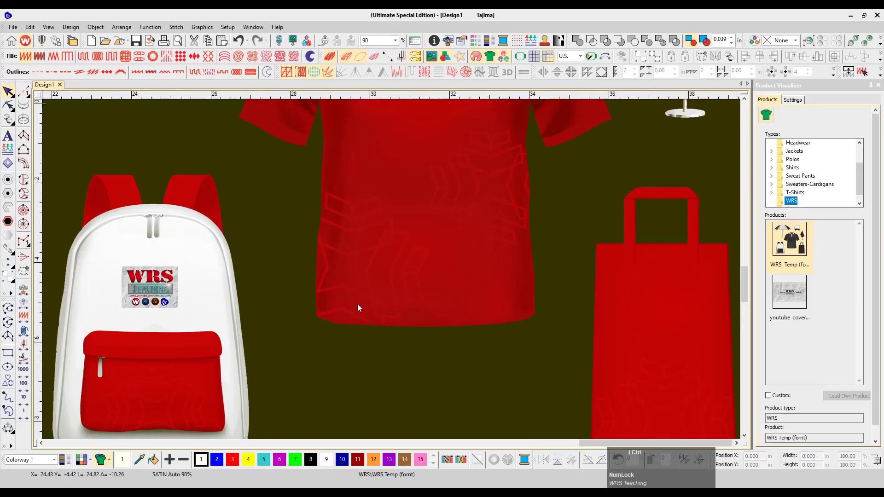
pyautogui.click(163, 290)
pyautogui.moveTo(163, 290); pyautogui.dragTo(664, 304)
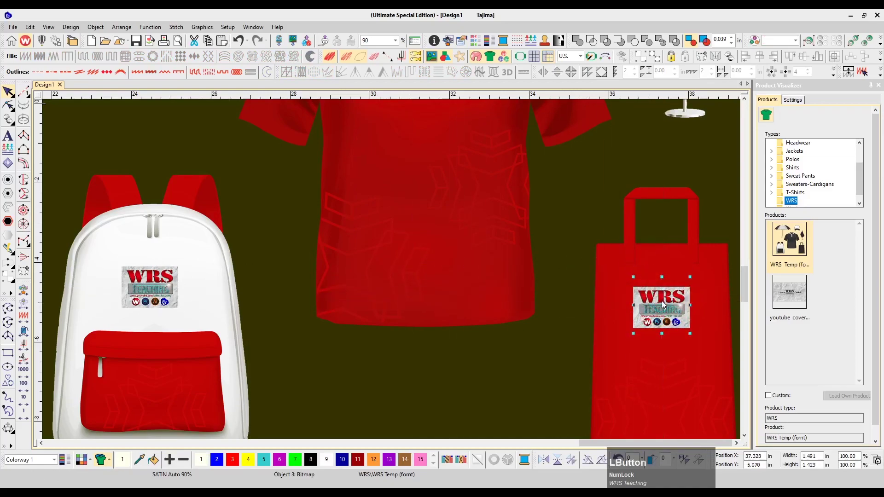
pyautogui.click(554, 306)
# Step: Copy the shirt logo onto the umbrella's white panel and center it above the shaft at about X 25.9, Y 7.1 in
pyautogui.scroll(2, 498, 296)
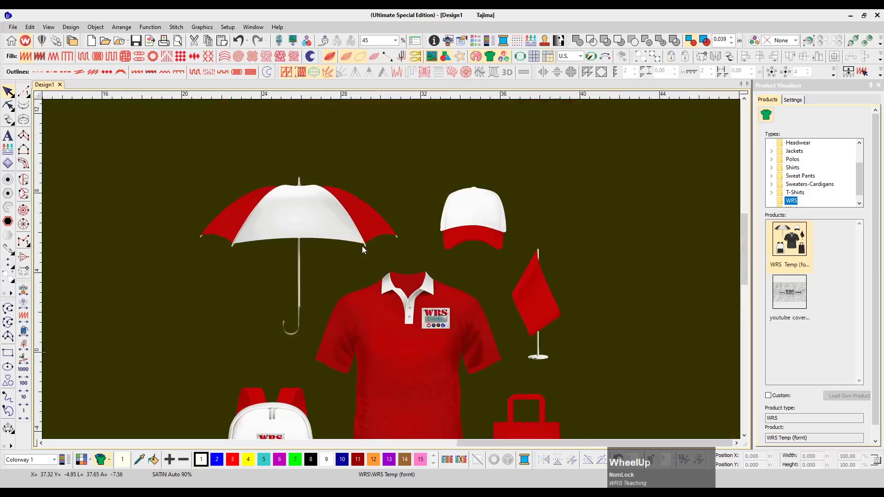
pyautogui.moveTo(439, 324); pyautogui.dragTo(274, 233)
pyautogui.scroll(4, 297, 220)
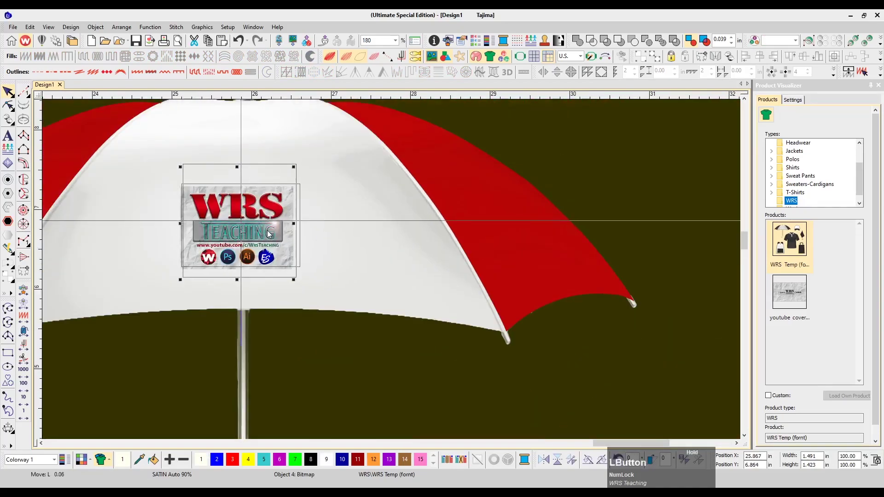
pyautogui.scroll(3, 273, 234)
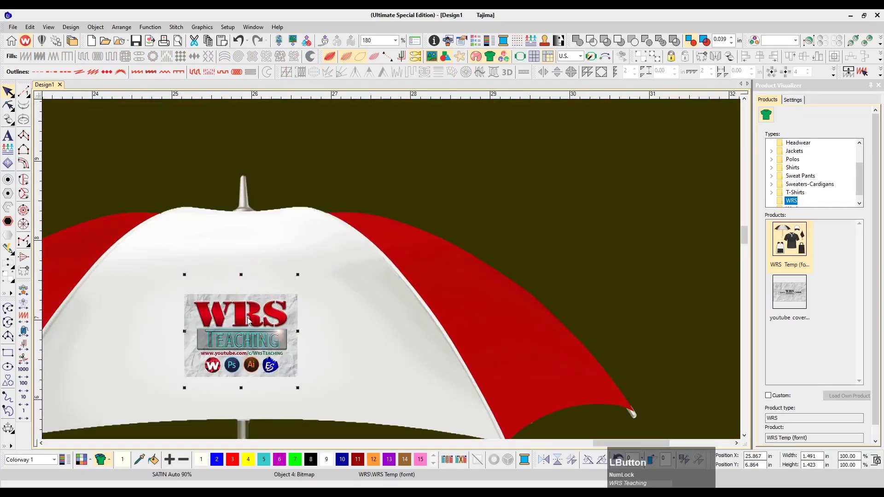
pyautogui.moveTo(280, 333); pyautogui.dragTo(282, 317)
# Step: Copy the umbrella logo onto the cap's white front, scale it down to about 0.93 in and center it on the seam
pyautogui.scroll(-2, 363, 322)
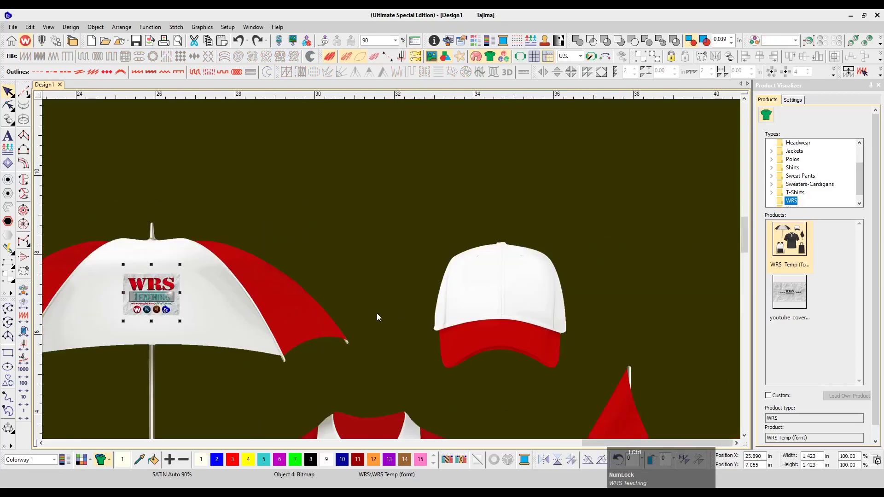
pyautogui.moveTo(159, 249); pyautogui.dragTo(505, 249)
pyautogui.hscroll(2, 492, 254)
pyautogui.scroll(2, 492, 254)
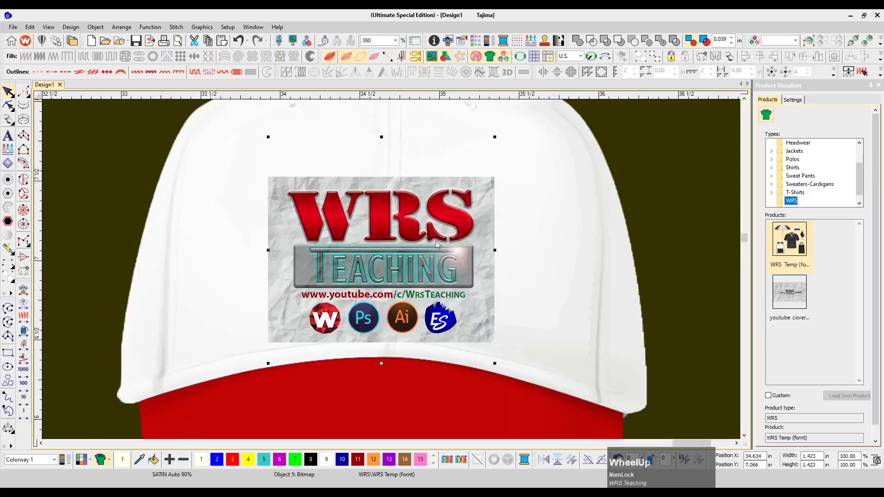
pyautogui.moveTo(494, 139); pyautogui.dragTo(454, 174)
pyautogui.click(432, 216)
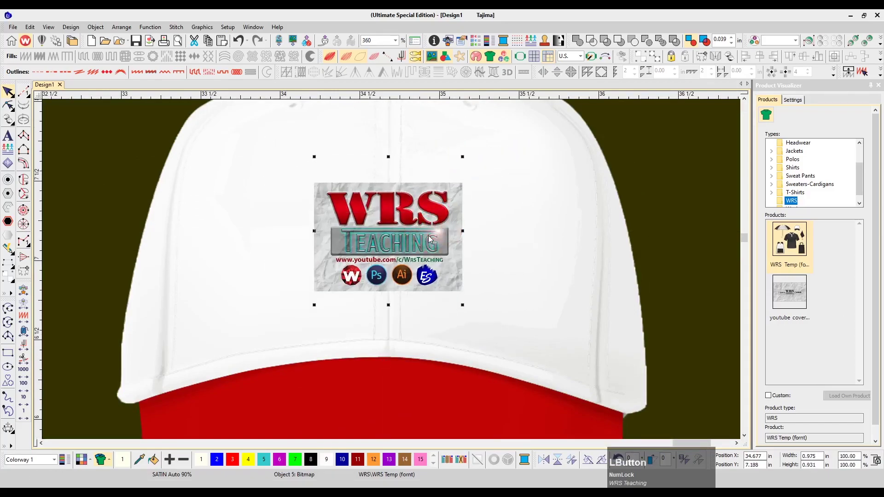
# Step: Copy the cap logo onto the red table flag, rotate it clockwise to follow the flag's slant and center it
pyautogui.scroll(-1, 473, 267)
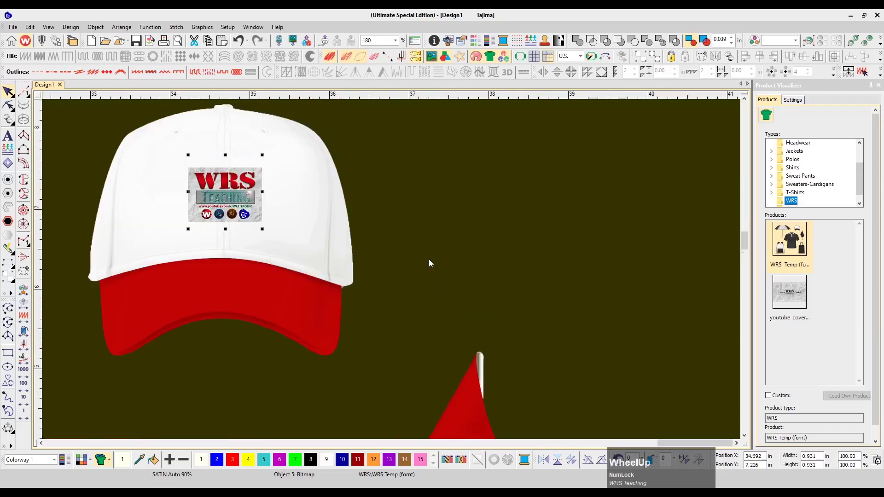
pyautogui.scroll(-1, 430, 259)
pyautogui.moveTo(319, 126); pyautogui.dragTo(427, 297)
pyautogui.scroll(1, 470, 288)
pyautogui.scroll(1, 466, 285)
pyautogui.click(448, 207)
pyautogui.moveTo(458, 173); pyautogui.dragTo(477, 273)
pyautogui.moveTo(377, 241); pyautogui.dragTo(460, 317)
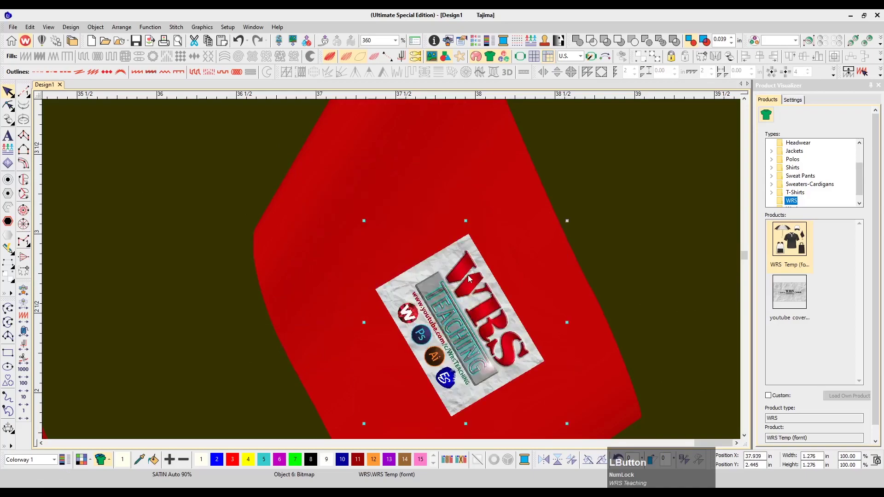
pyautogui.scroll(-1, 439, 278)
pyautogui.moveTo(440, 277)
pyautogui.mouseDown()
pyautogui.moveTo(430, 269)
pyautogui.moveTo(440, 288)
pyautogui.mouseUp()
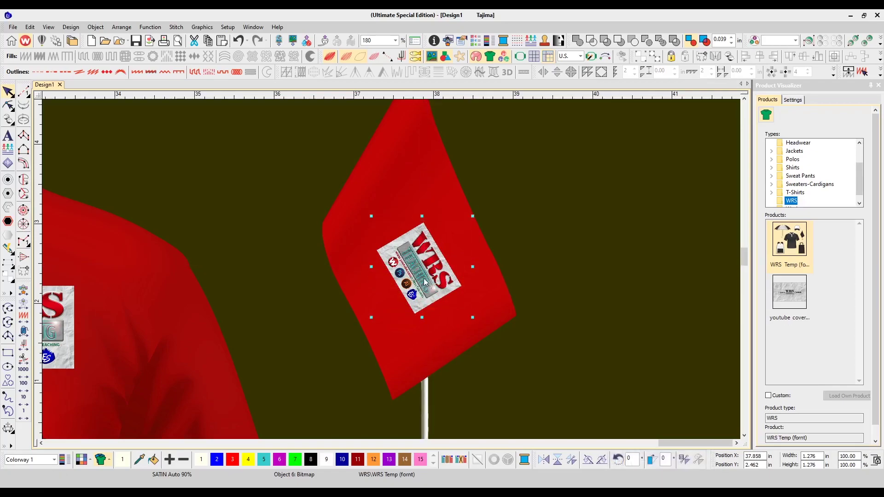
# Step: Examine the logo placement on all products of the template, from the full layout to the polo close-up
pyautogui.scroll(-2, 333, 273)
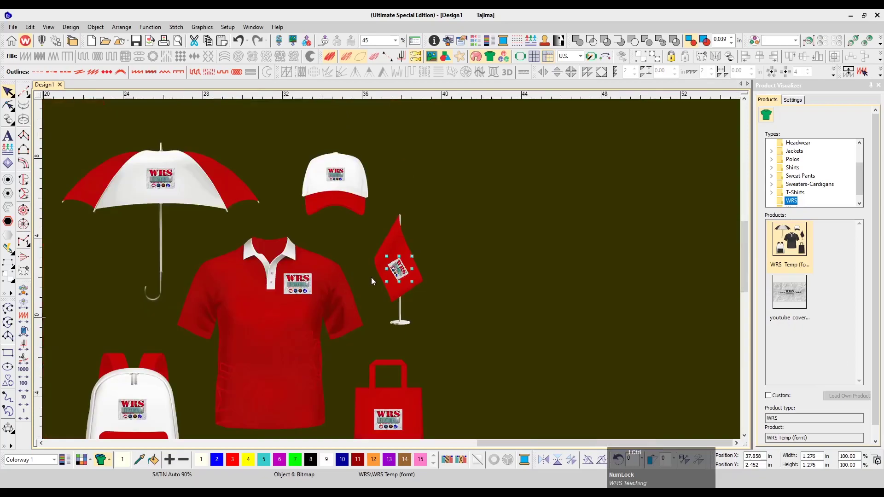
pyautogui.hscroll(-1, 371, 277)
pyautogui.scroll(-1, 396, 334)
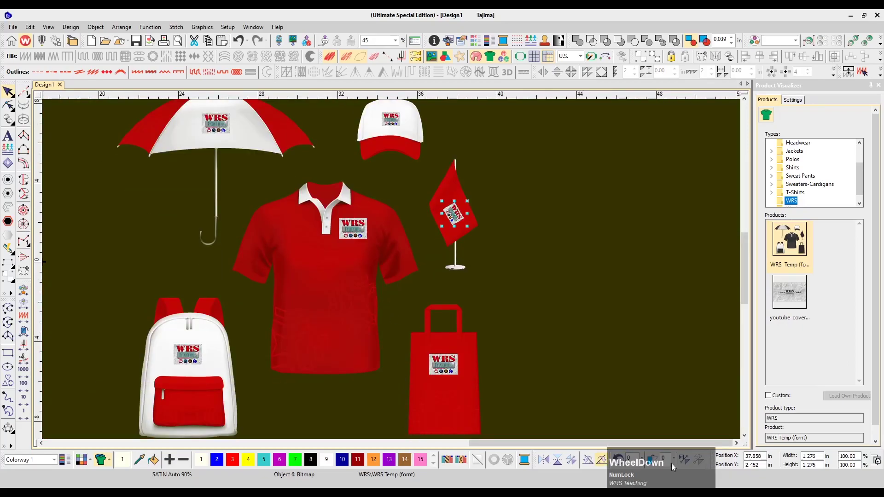
pyautogui.moveTo(567, 443); pyautogui.dragTo(558, 444)
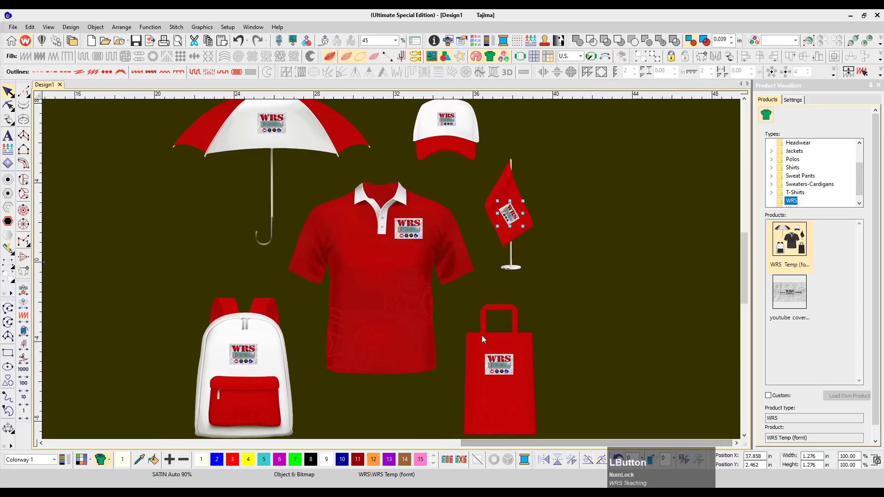
pyautogui.scroll(-1, 458, 324)
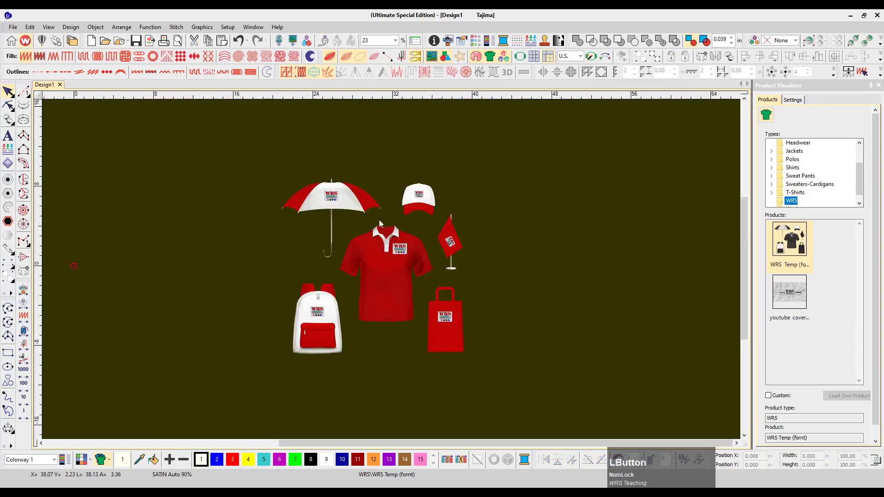
pyautogui.press('z')
pyautogui.moveTo(269, 170); pyautogui.dragTo(484, 361)
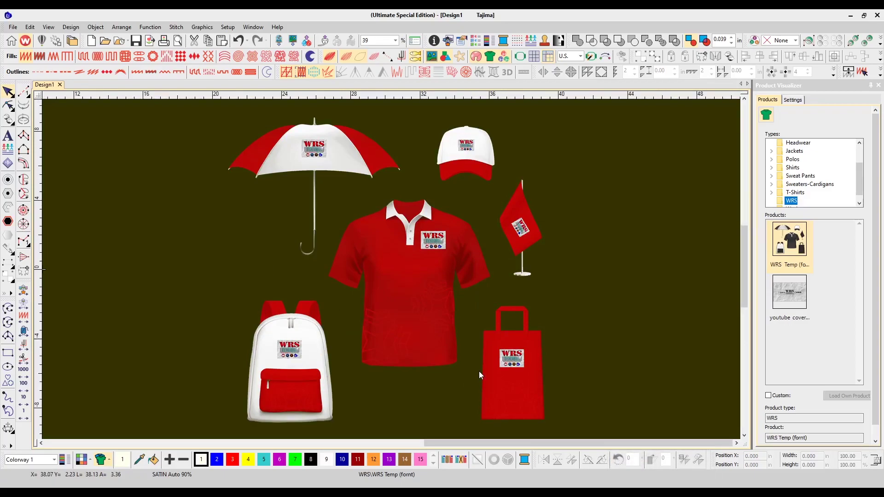
pyautogui.click(289, 352)
pyautogui.press('Right')
pyautogui.press('Escape')
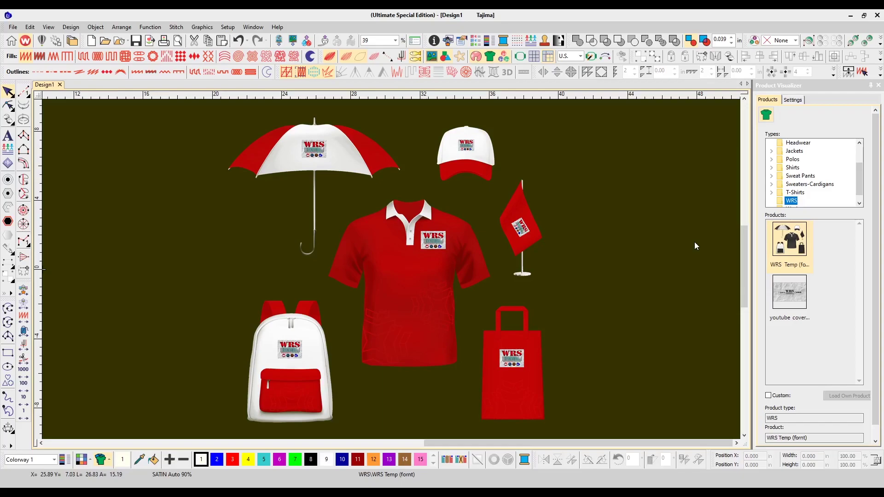
pyautogui.keyDown('ctrl'); pyautogui.scroll(-5, 520, 219); pyautogui.keyUp('ctrl')
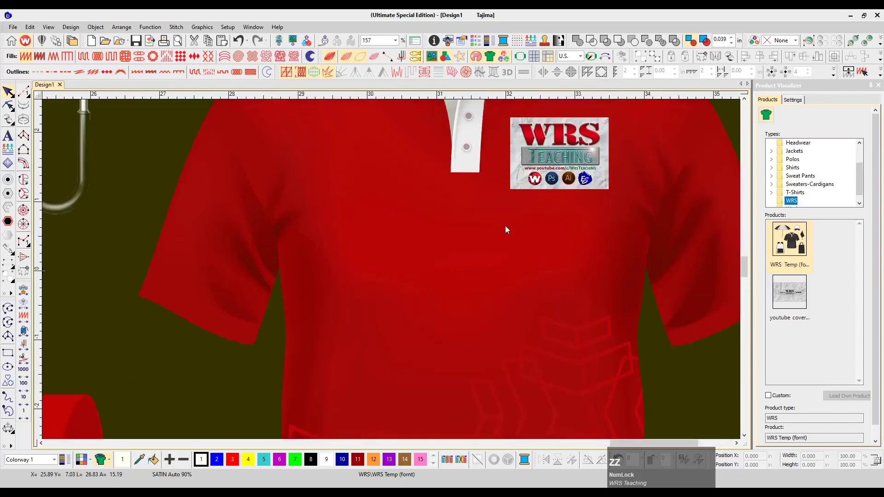
# Step: Close the Product Visualizer and examine the full layout of products carrying the logo
pyautogui.click(454, 255)
pyautogui.moveTo(498, 212); pyautogui.dragTo(500, 210)
pyautogui.scroll(5, 467, 270)
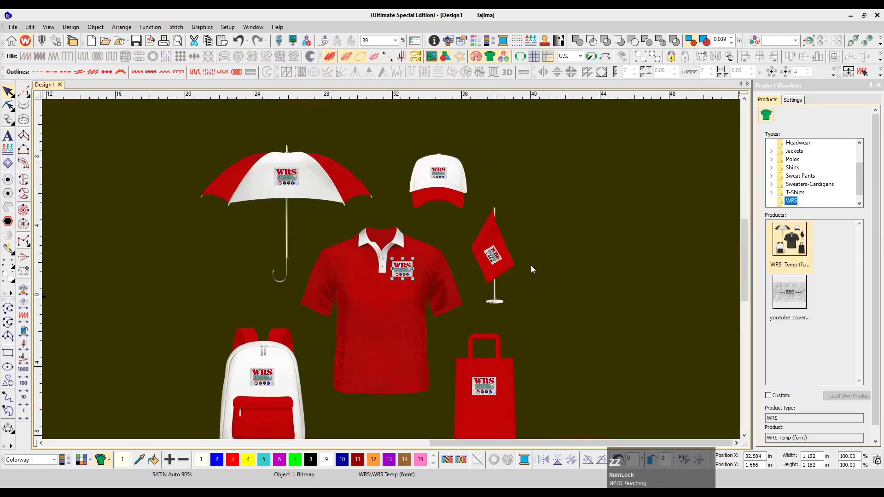
pyautogui.click(531, 270)
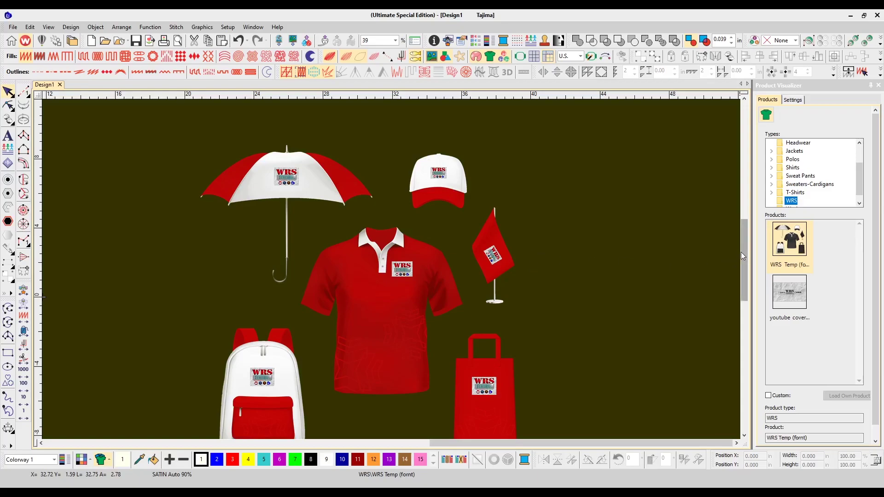
pyautogui.moveTo(741, 252); pyautogui.dragTo(741, 258)
pyautogui.click(878, 85)
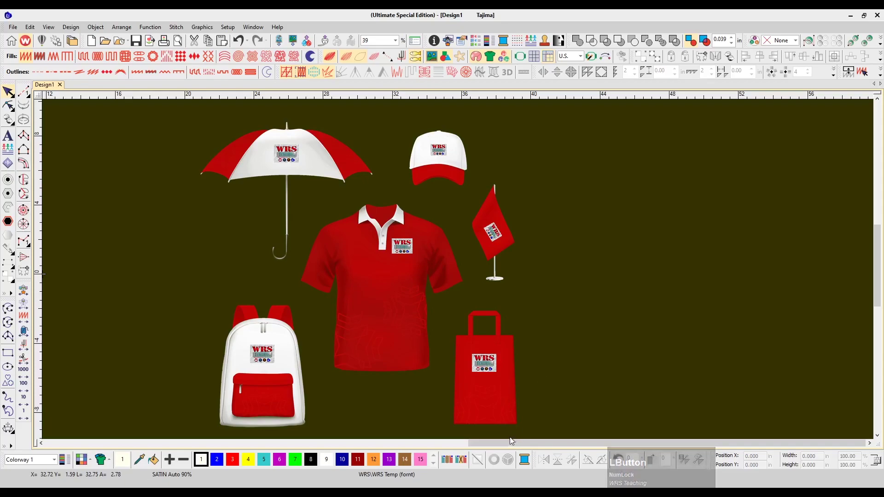
pyautogui.moveTo(502, 442); pyautogui.dragTo(493, 444)
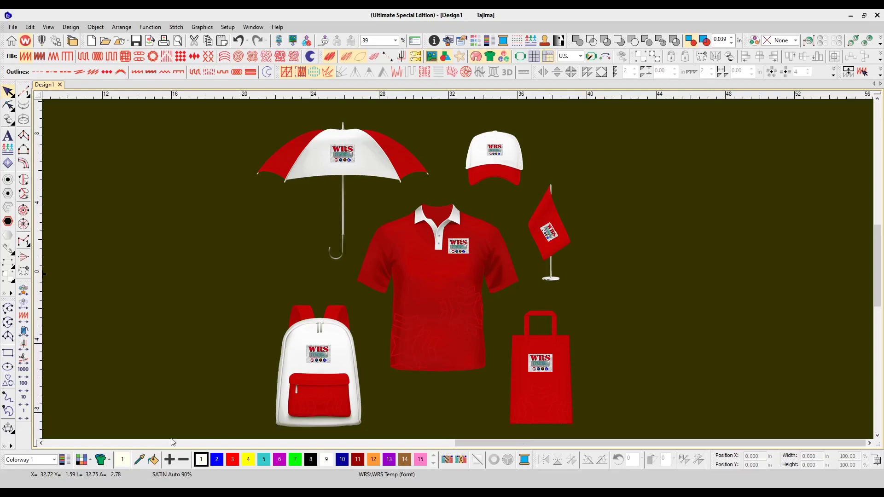
# Step: Reopen the Product Visualizer settings and apply sea green as Color 3 of the product template
pyautogui.click(99, 459)
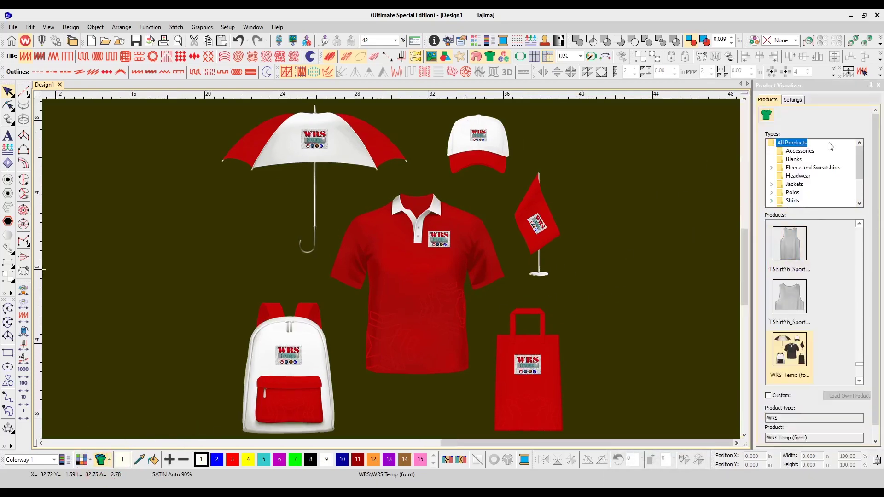
pyautogui.click(792, 100)
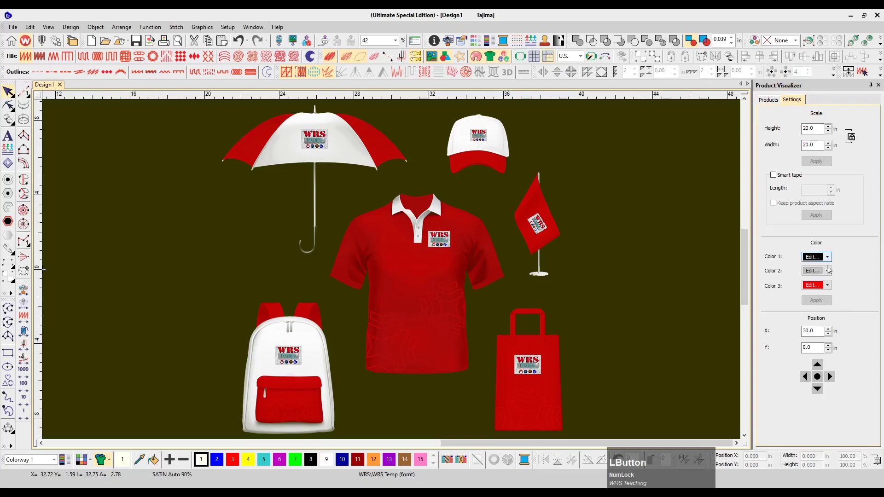
pyautogui.click(827, 286)
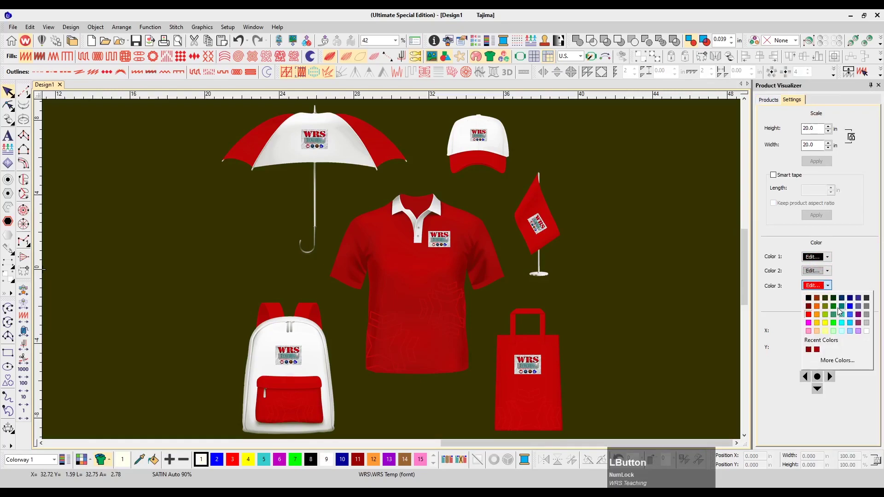
pyautogui.click(834, 313)
pyautogui.click(816, 301)
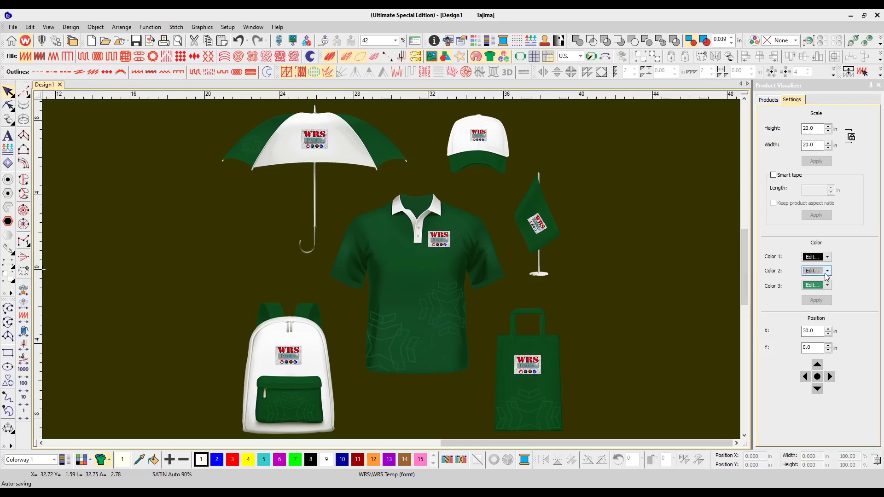
# Step: Change the template's Color 3 to light orange and apply it to the products
pyautogui.click(828, 285)
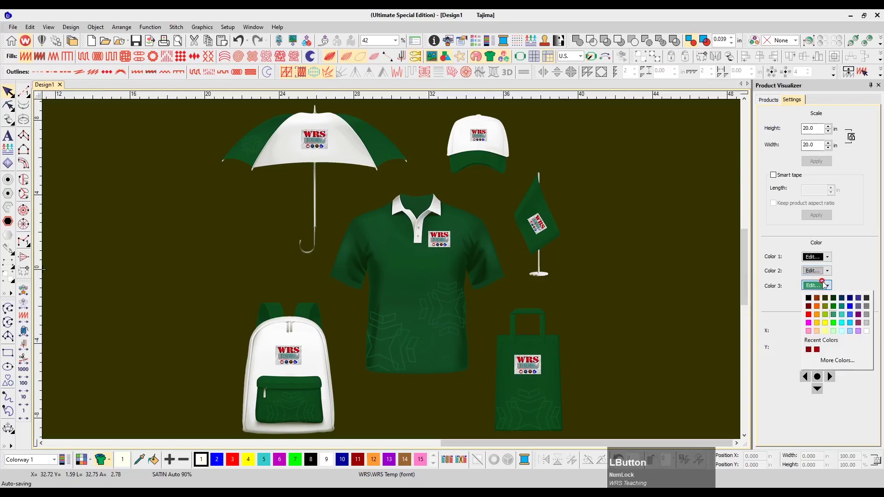
pyautogui.click(814, 316)
pyautogui.click(814, 300)
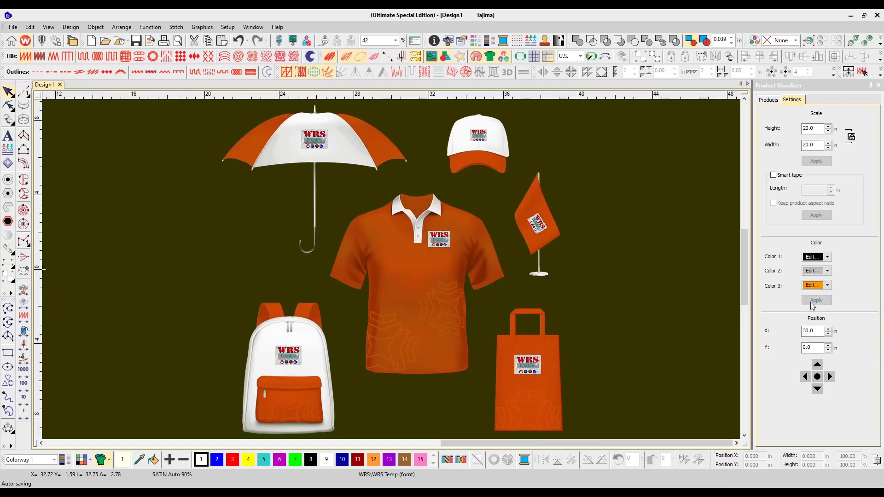
# Step: Apply lime as the template's Color 2, and replace it with aqua
pyautogui.click(828, 271)
pyautogui.click(825, 300)
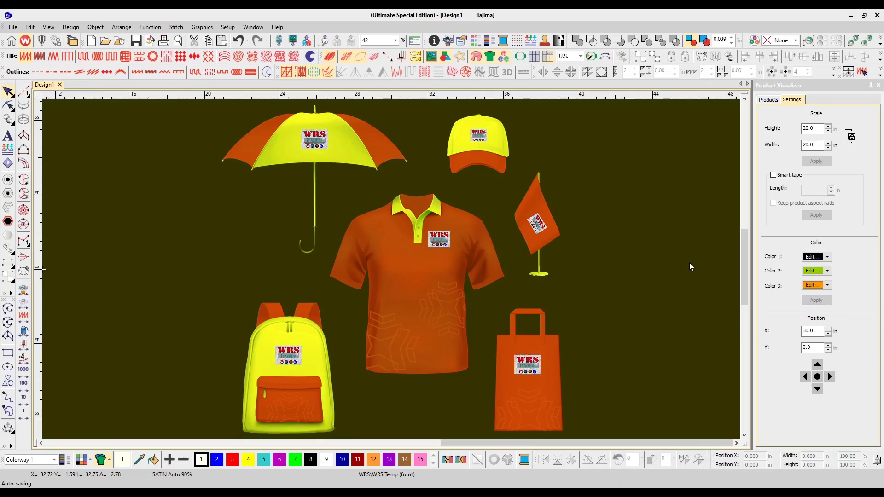
pyautogui.click(828, 271)
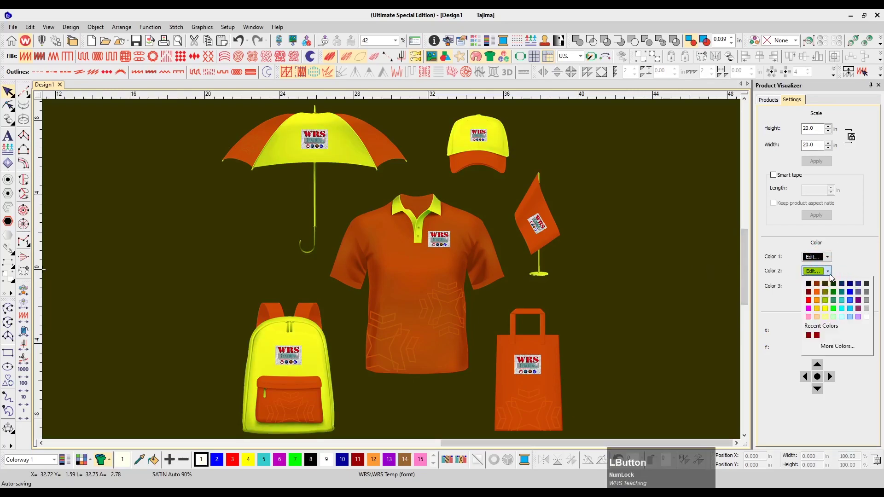
pyautogui.click(830, 274)
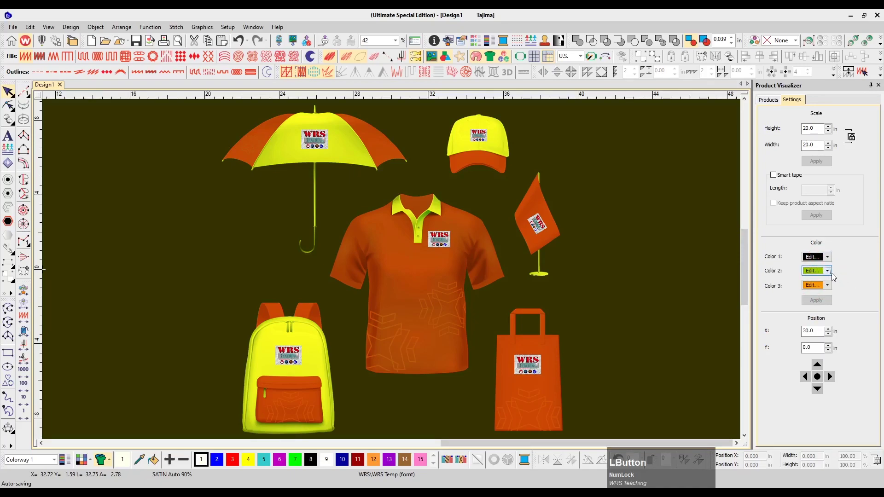
pyautogui.click(830, 274)
pyautogui.click(841, 300)
pyautogui.click(816, 300)
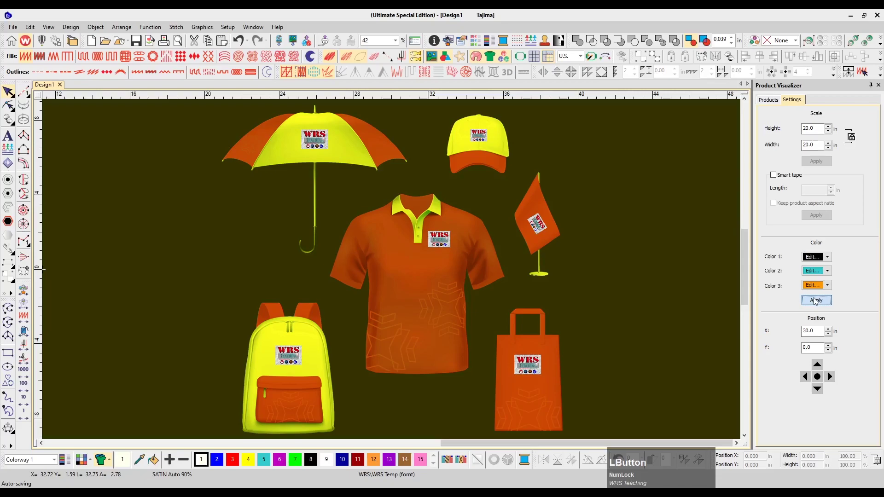
# Step: Restore the template's Color 2 to light gray and its Color 3 to red, applying each change
pyautogui.click(805, 270)
pyautogui.click(866, 309)
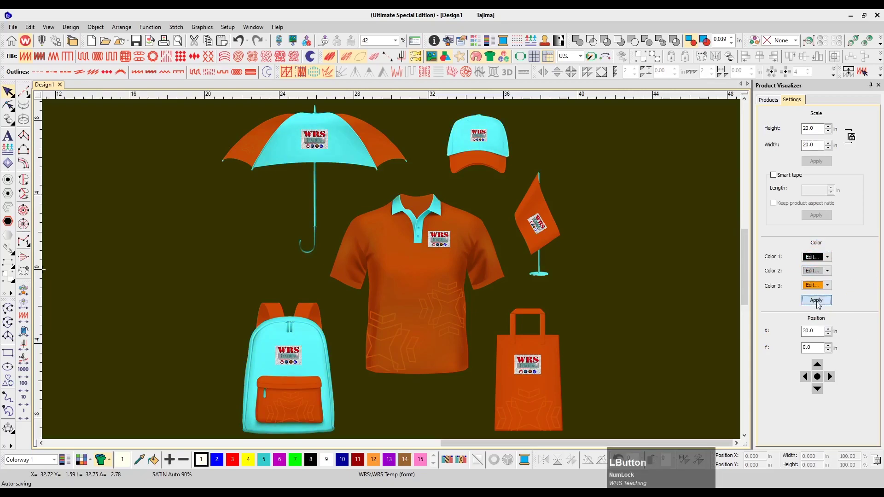
pyautogui.click(823, 302)
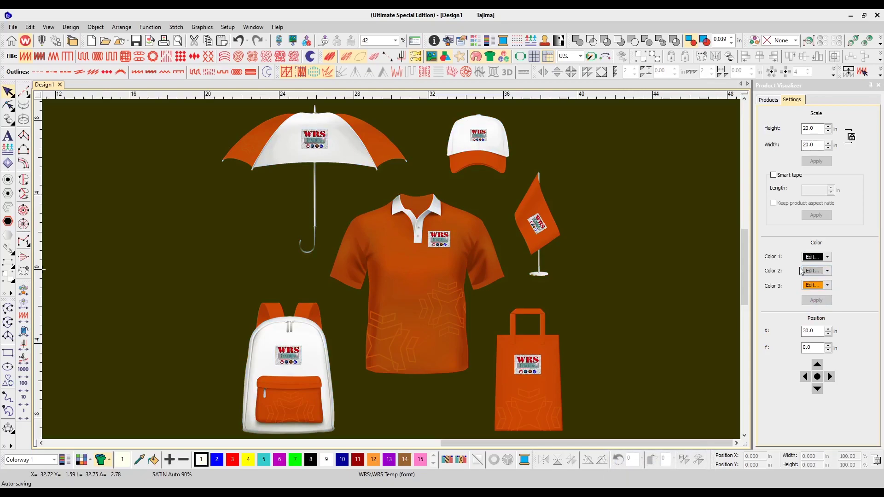
pyautogui.click(827, 285)
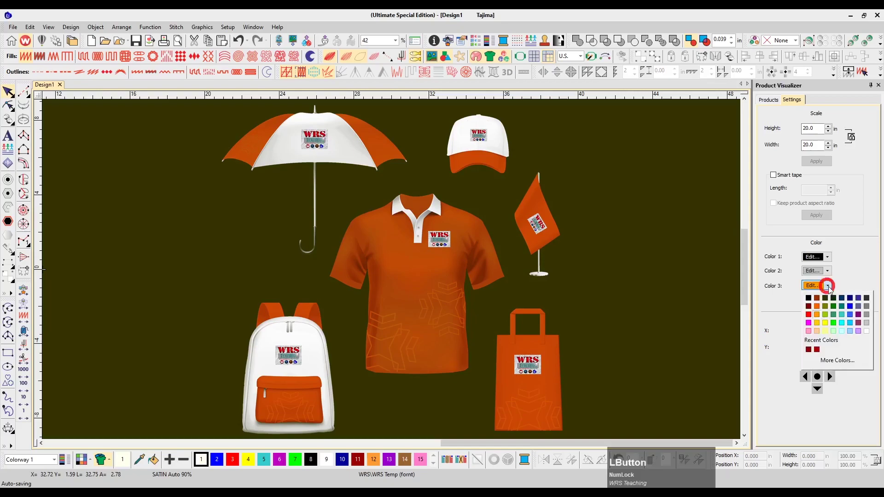
pyautogui.click(809, 315)
pyautogui.click(816, 300)
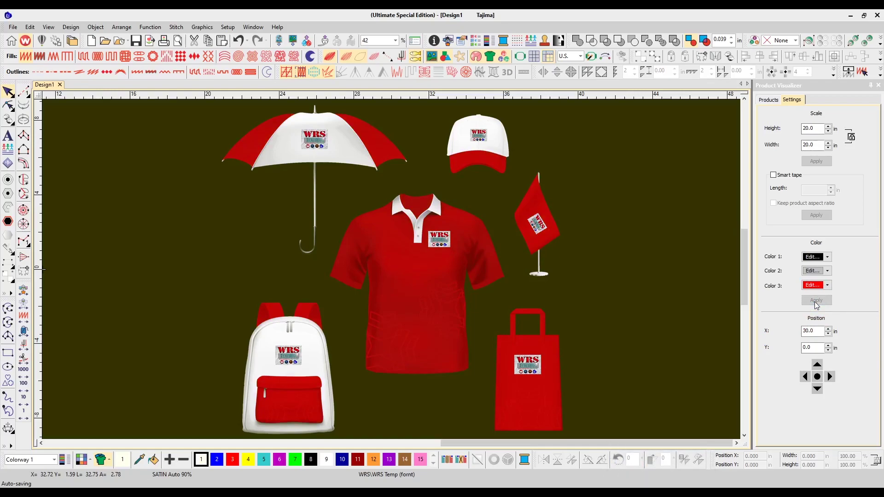
# Step: Find the Pakistan flag in the Embroidery Clipart library and insert it onto the polo shirt
pyautogui.click(554, 40)
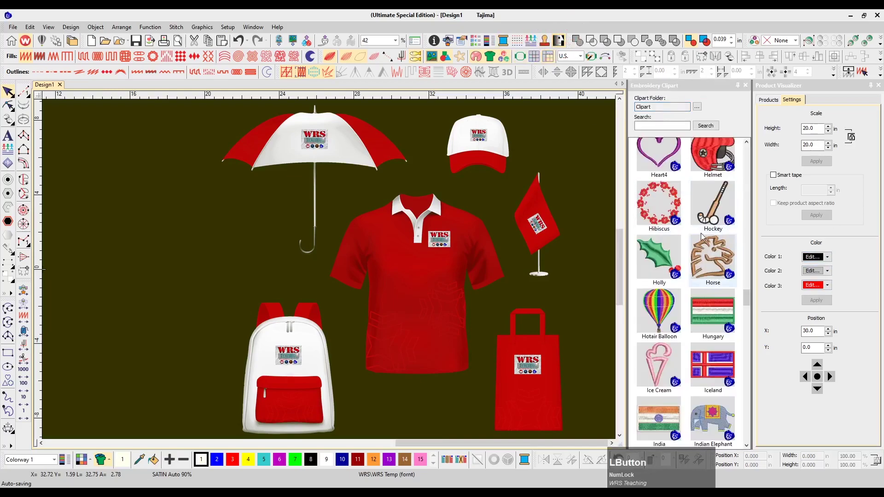
pyautogui.scroll(-6, 701, 238)
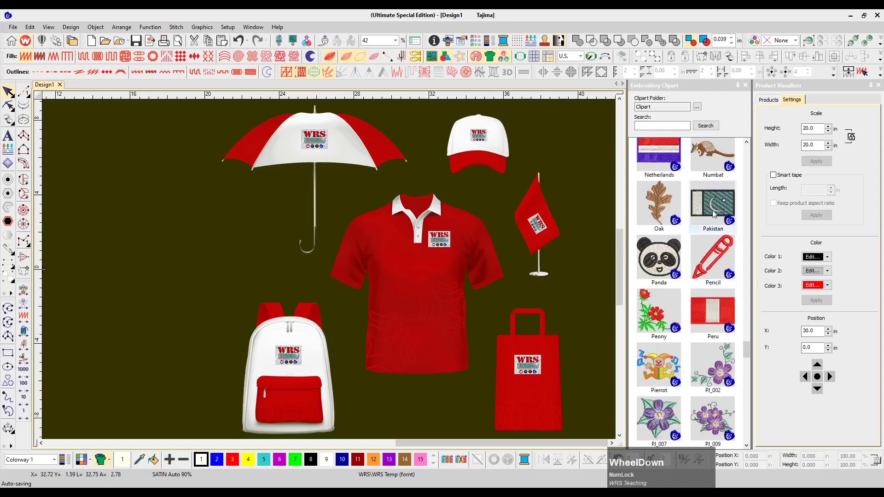
pyautogui.scroll(-8, 711, 207)
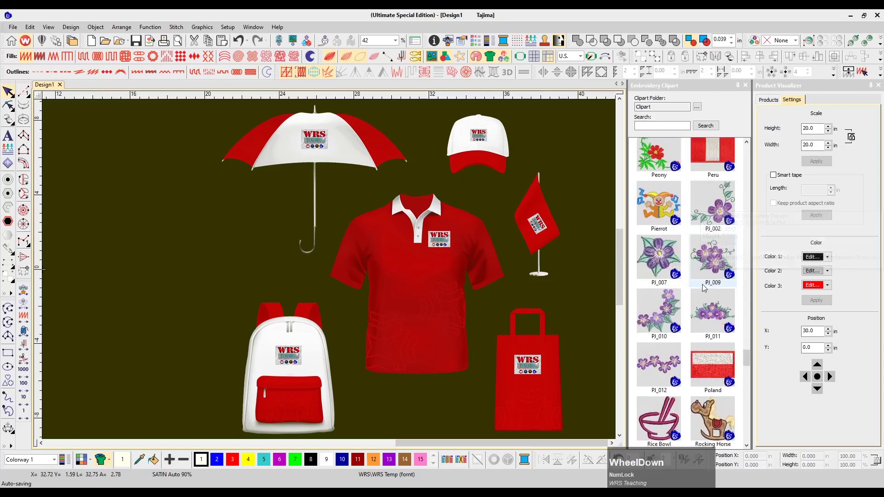
pyautogui.scroll(-3, 703, 287)
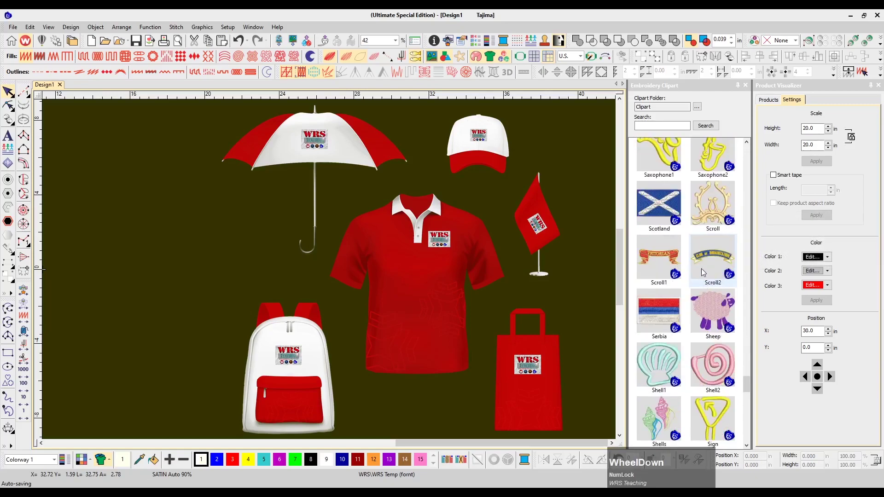
pyautogui.scroll(2, 701, 273)
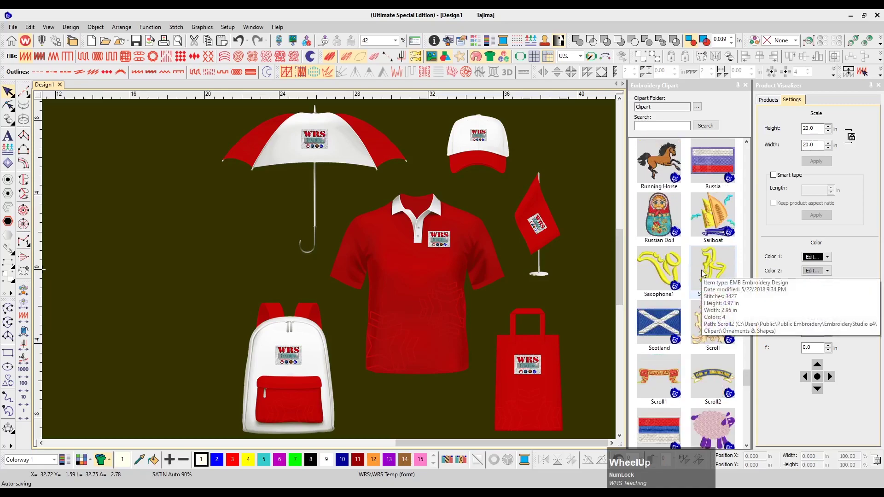
pyautogui.scroll(1, 701, 277)
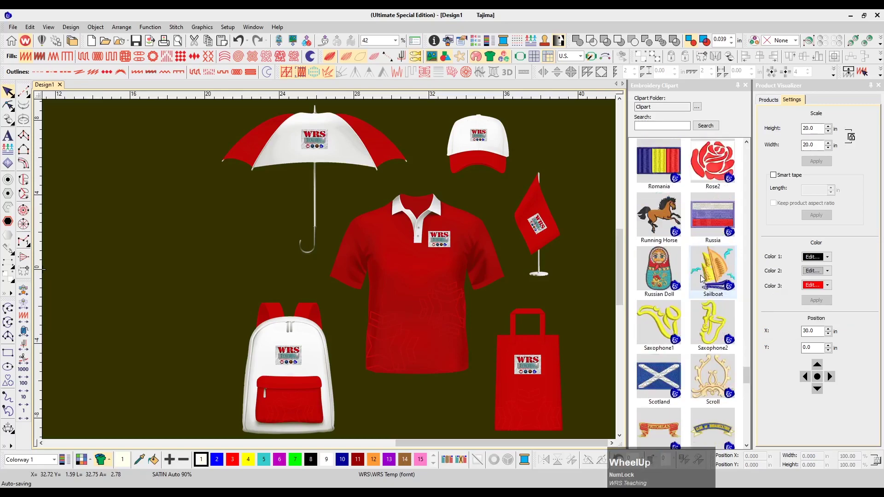
pyautogui.scroll(3, 702, 278)
pyautogui.scroll(-2, 702, 279)
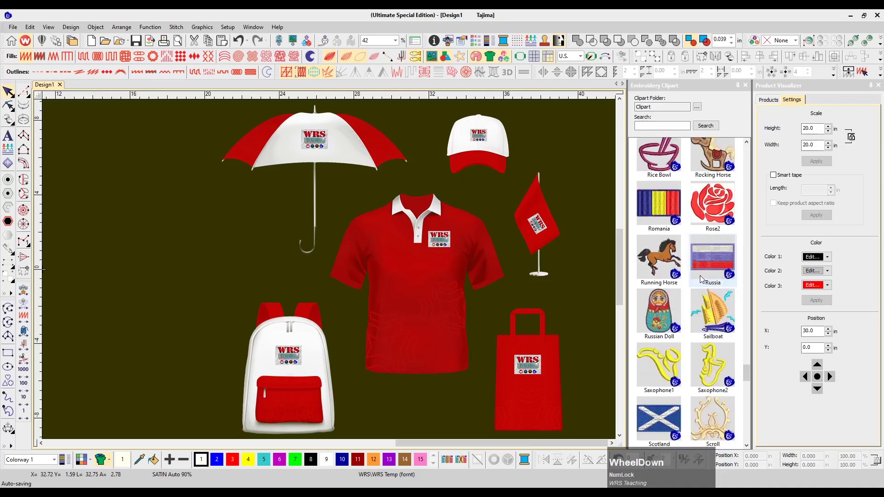
pyautogui.scroll(8, 705, 258)
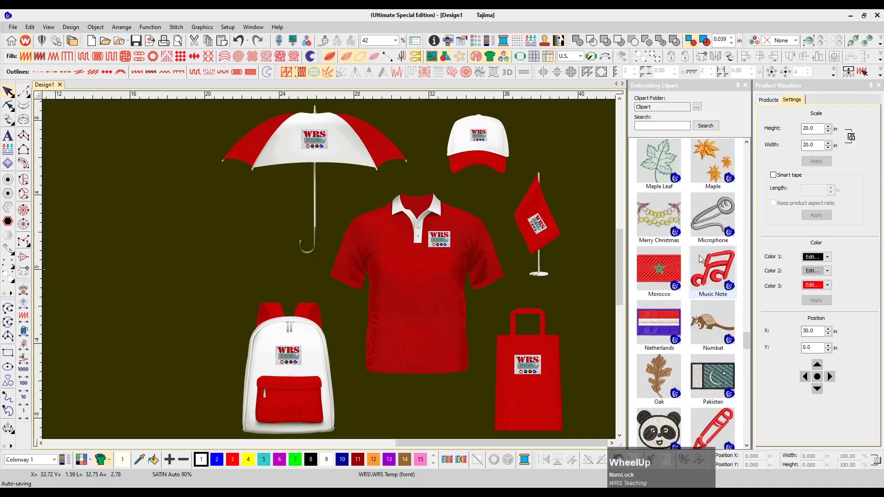
pyautogui.moveTo(712, 377); pyautogui.dragTo(395, 287)
# Step: Scale the Pakistan flag to about 1.48 x 0.89 in and place it on the polo's chest, across the placket from the logo
pyautogui.scroll(4, 422, 293)
pyautogui.scroll(2, 406, 322)
pyautogui.moveTo(406, 367); pyautogui.dragTo(443, 185)
pyautogui.moveTo(487, 158); pyautogui.dragTo(464, 169)
pyautogui.moveTo(411, 227); pyautogui.dragTo(447, 221)
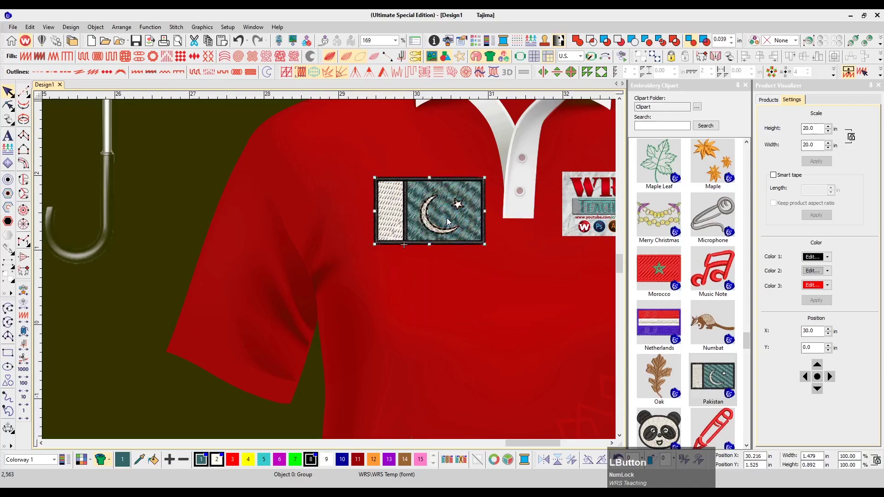
# Step: Close the clipart library and the Product Visualizer, and shrink the flag slightly on the polo's chest
pyautogui.click(746, 86)
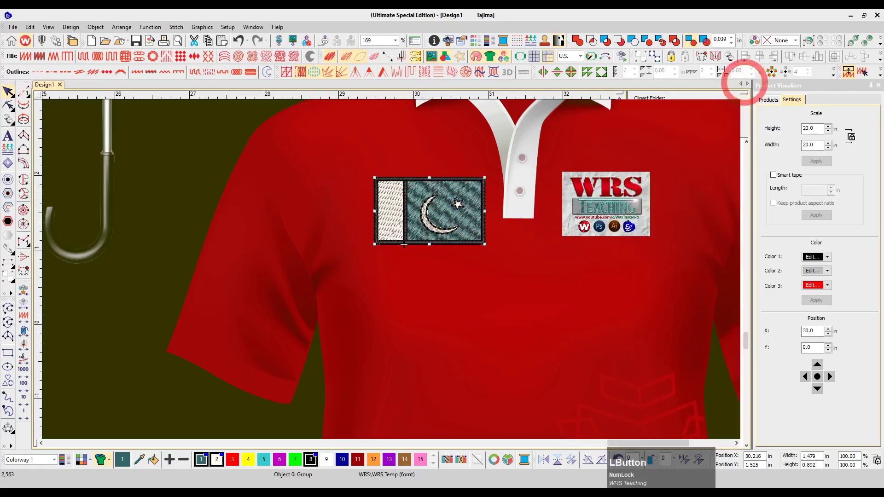
pyautogui.click(879, 85)
pyautogui.moveTo(458, 205); pyautogui.dragTo(471, 192)
pyautogui.hotkey('ctrl', 'z')
# Step: Recolor the flag's teal field dark green with the Color Wheel and close the object properties
pyautogui.click(449, 195)
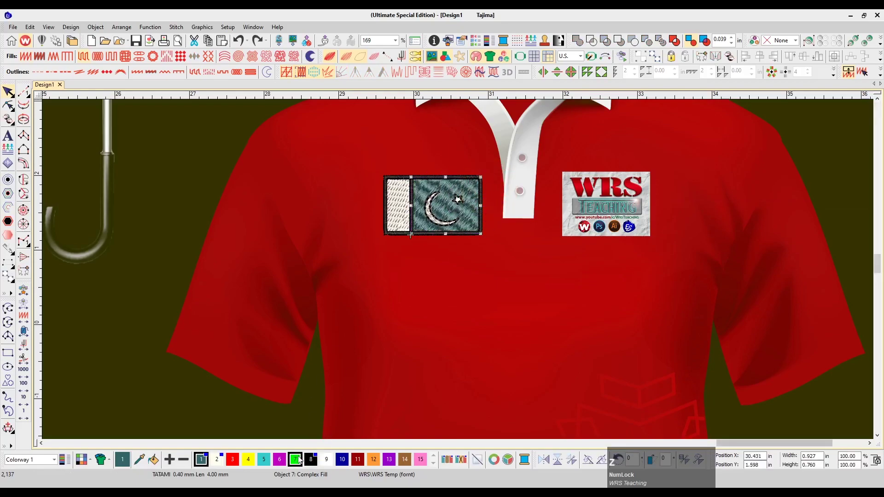
pyautogui.click(463, 188)
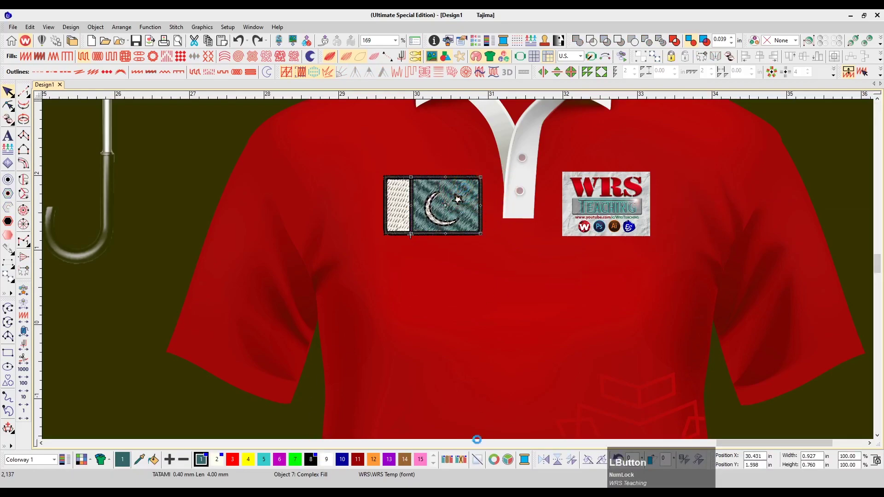
pyautogui.click(508, 460)
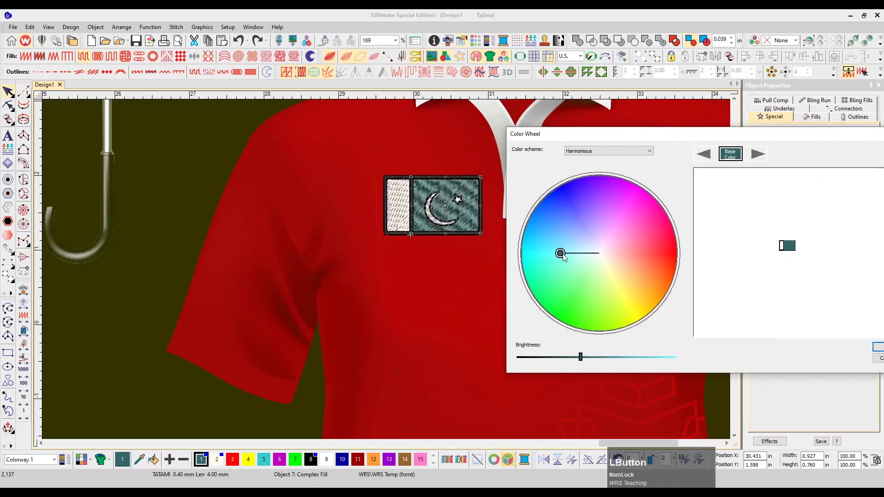
pyautogui.moveTo(560, 253); pyautogui.dragTo(572, 300)
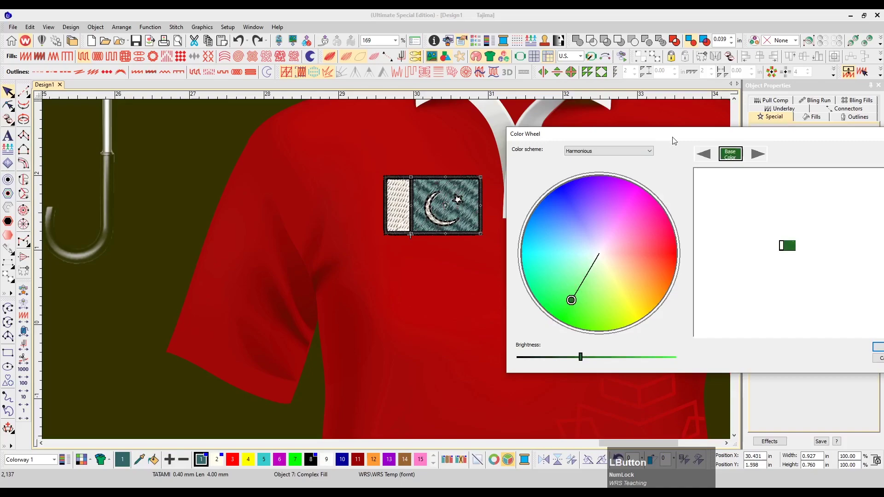
pyautogui.moveTo(671, 138); pyautogui.dragTo(625, 122)
pyautogui.click(834, 333)
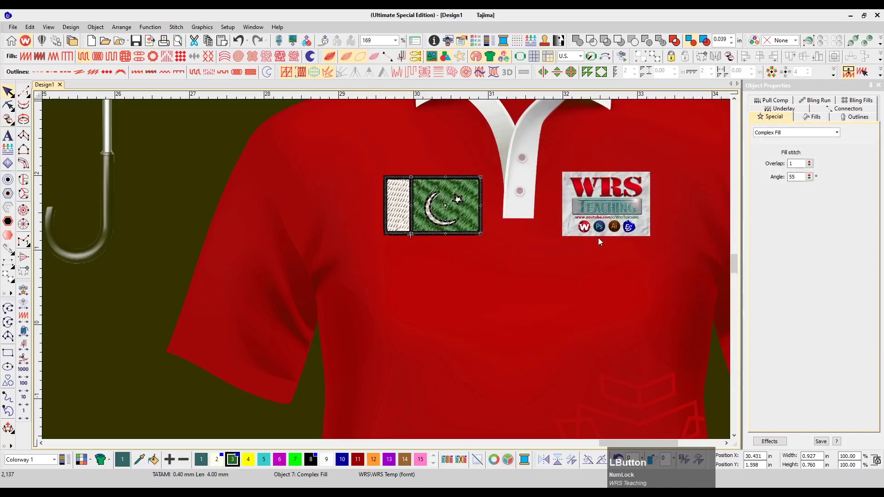
pyautogui.press('z')
pyautogui.press('z')
pyautogui.hotkey('shift', 'z')
pyautogui.hotkey('shift', 'z')
pyautogui.click(878, 85)
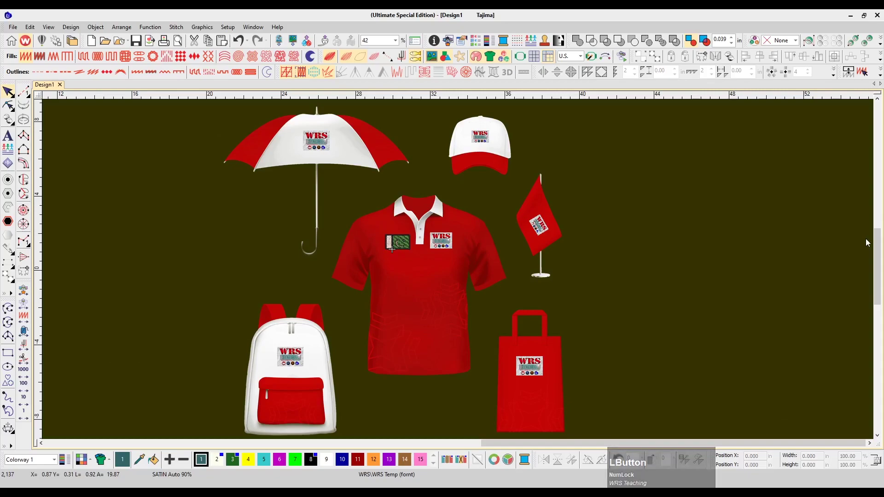